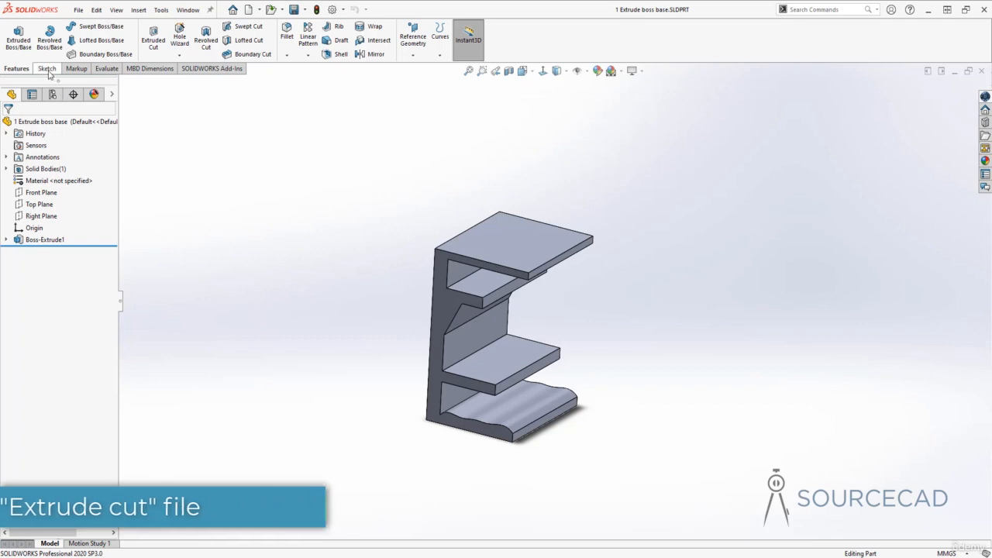
Sketch a circle of about 13.7 mm radius on the Top Plane, centred on the origin, and exit the sketch
click(46, 69)
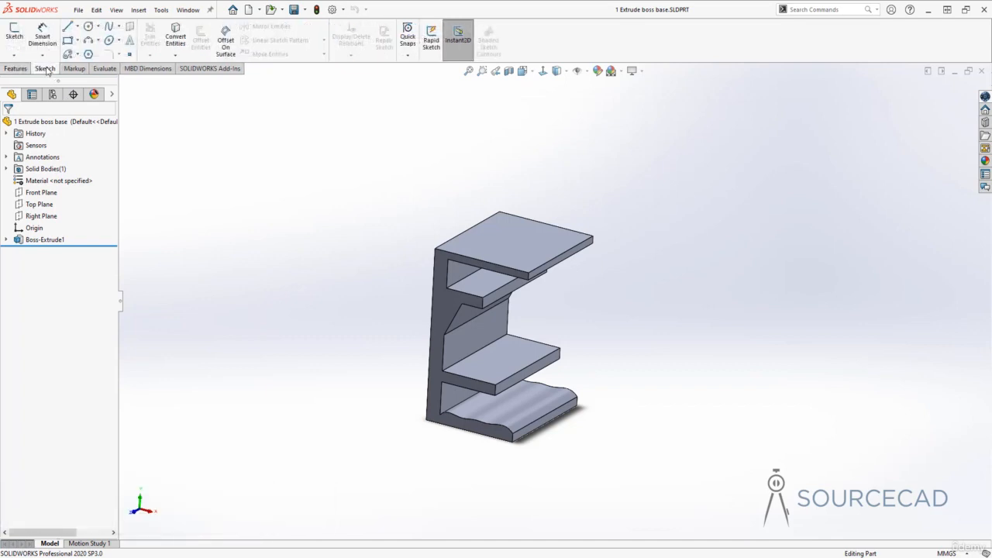
click(15, 33)
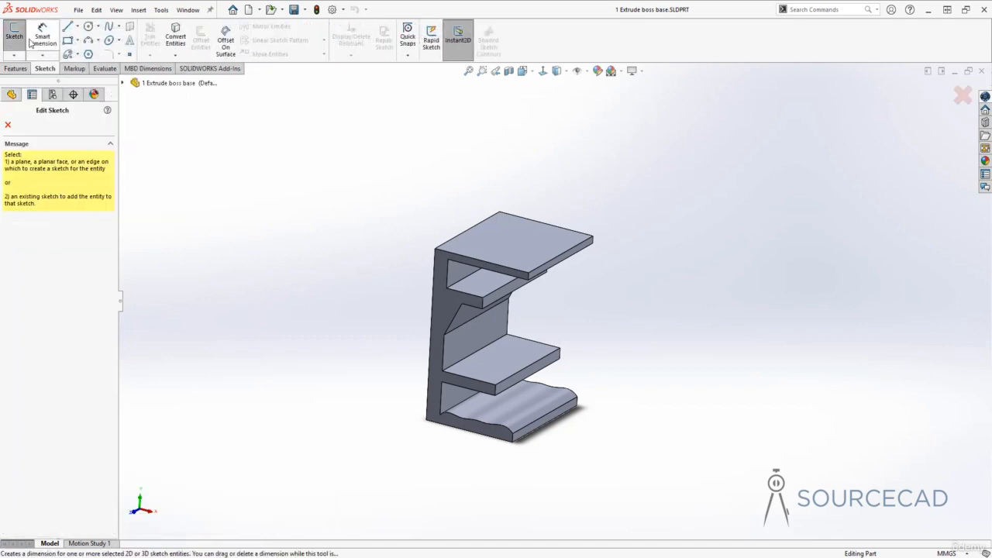
click(123, 83)
click(161, 165)
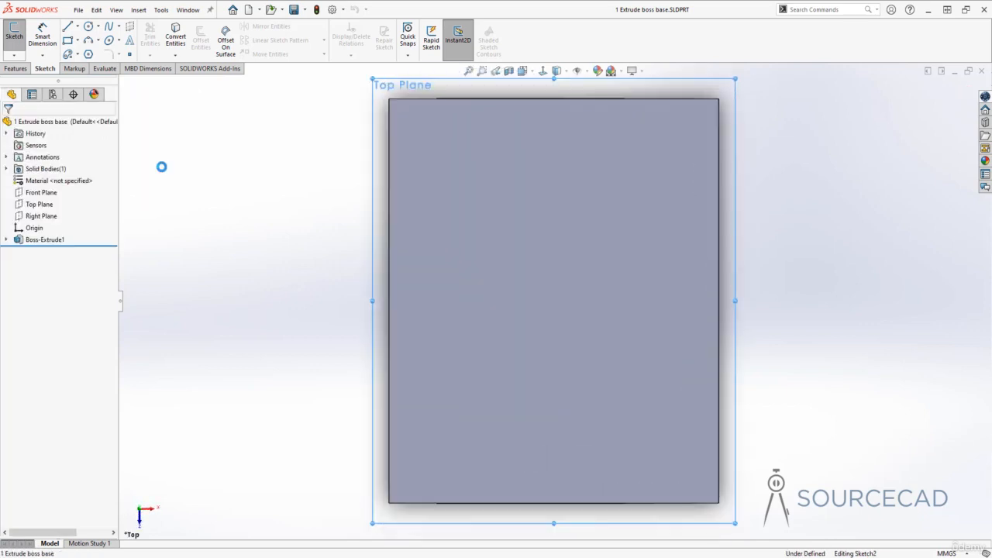
click(88, 26)
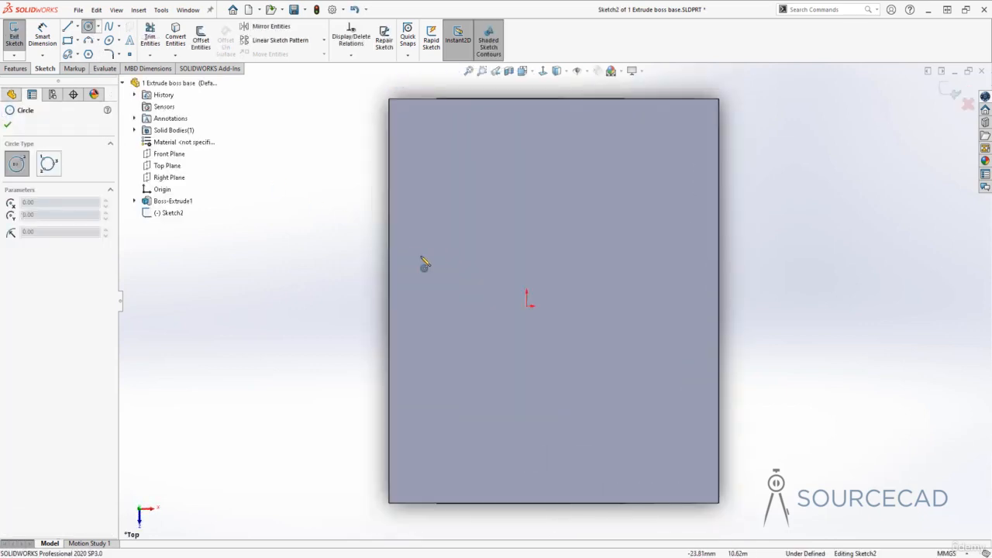
click(529, 305)
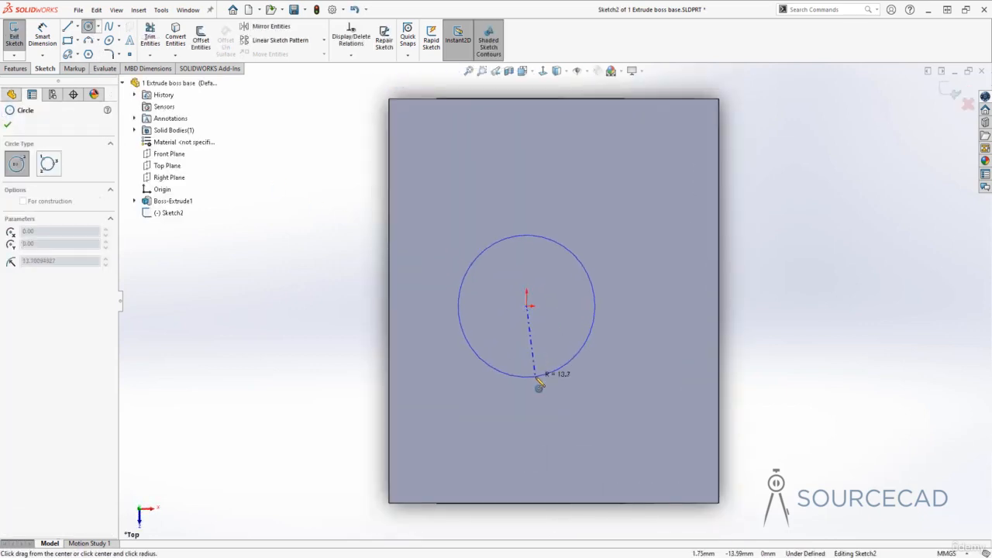
click(537, 380)
click(950, 92)
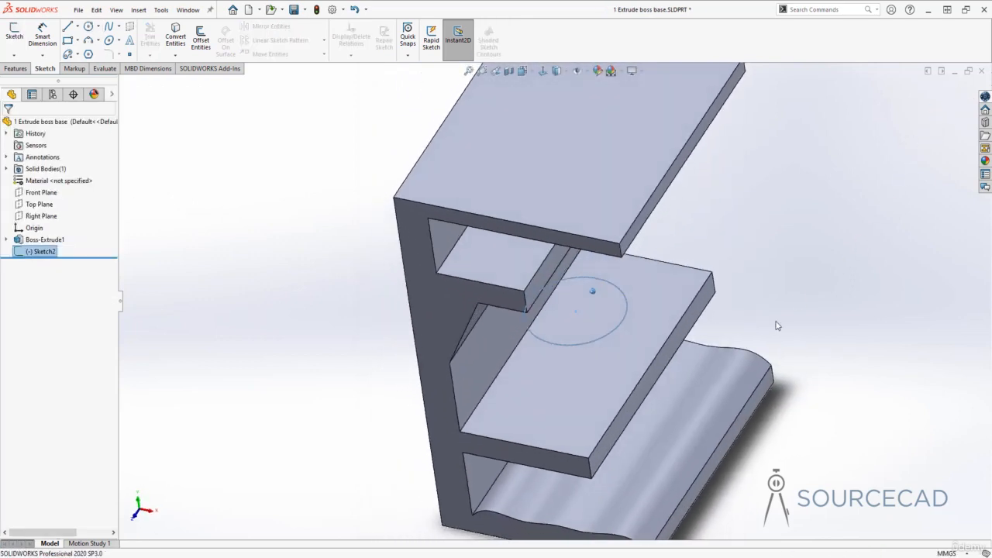
Start an extruded cut from the circle sketch and extend it upward past the top plate to a blind depth of 72 mm
click(17, 69)
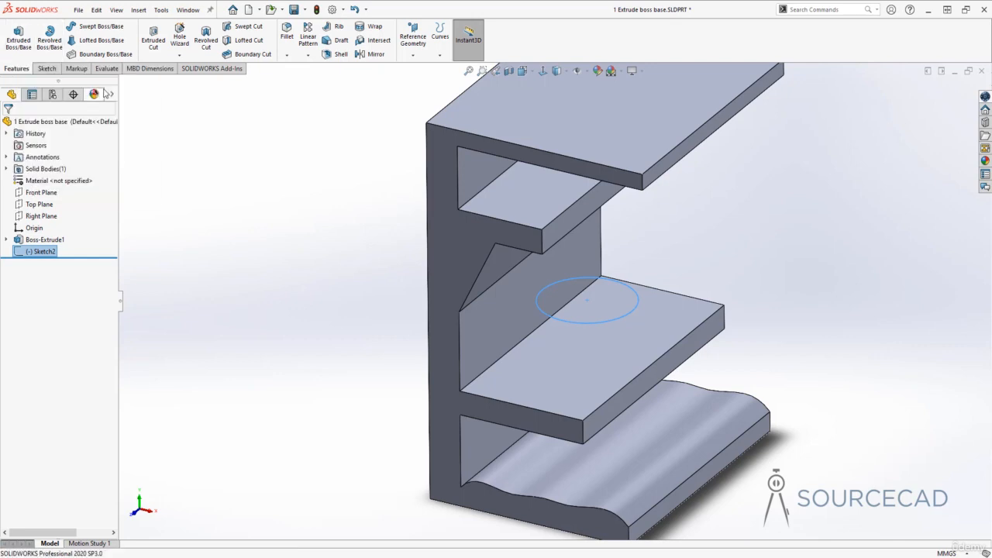
click(152, 41)
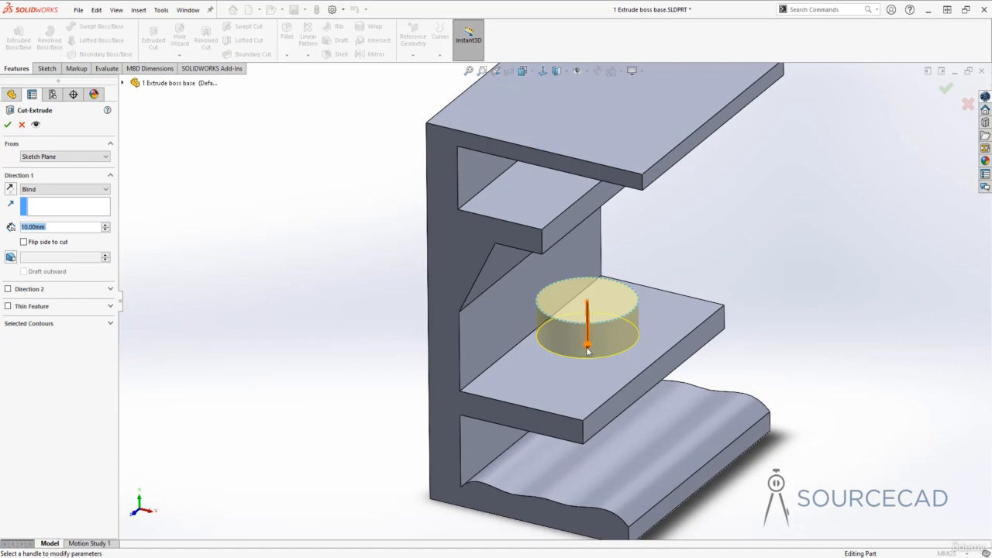
drag(587, 350, 586, 93)
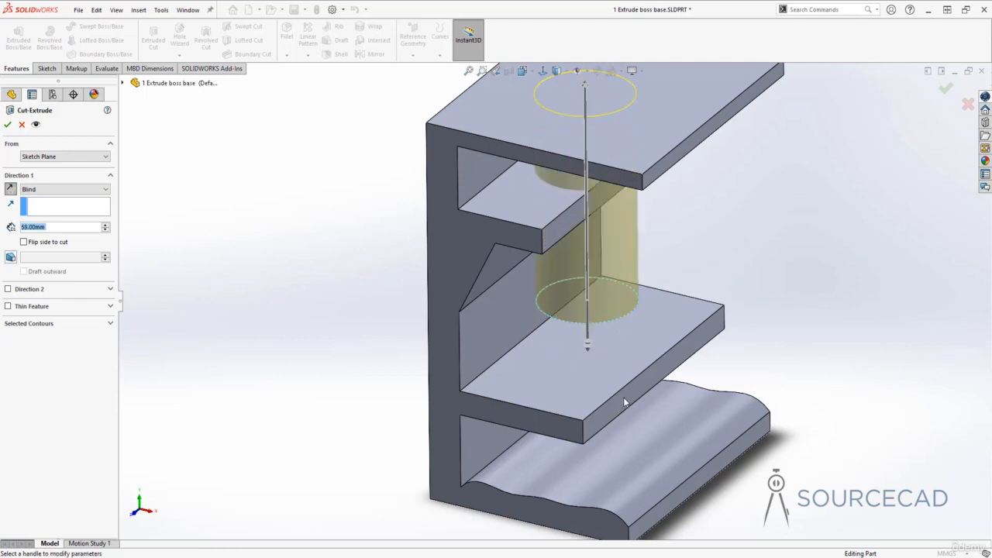
ctrl+middle_drag(639, 310, 574, 418)
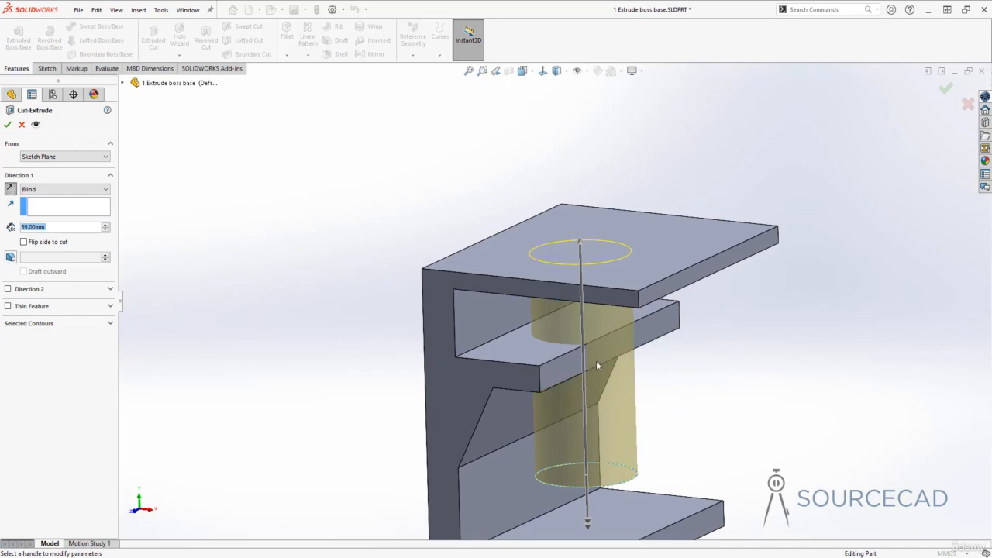
middle_drag(602, 351, 585, 265)
drag(581, 257, 583, 213)
middle_drag(582, 246, 575, 400)
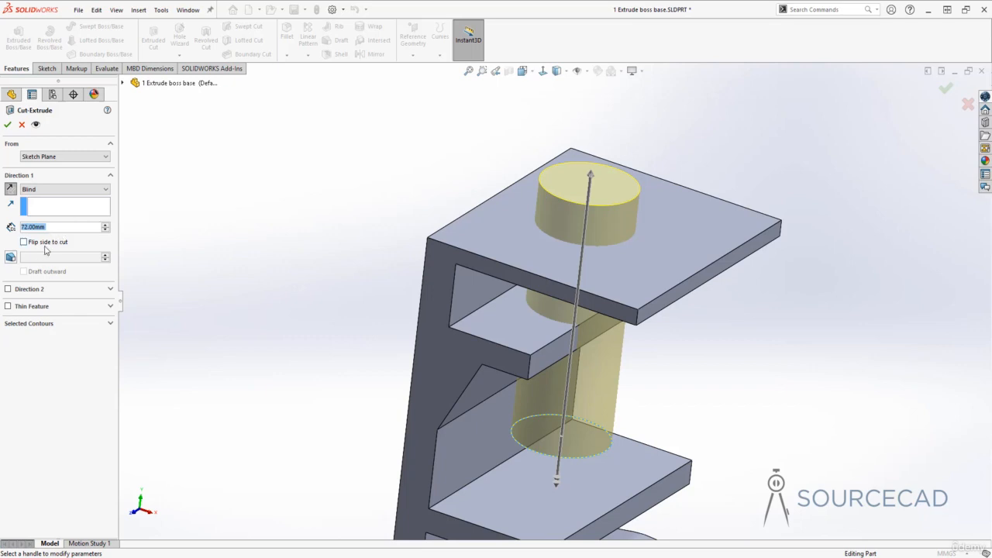
Add an inward draft to the cut's first direction and set its angle to 5 degrees
click(10, 257)
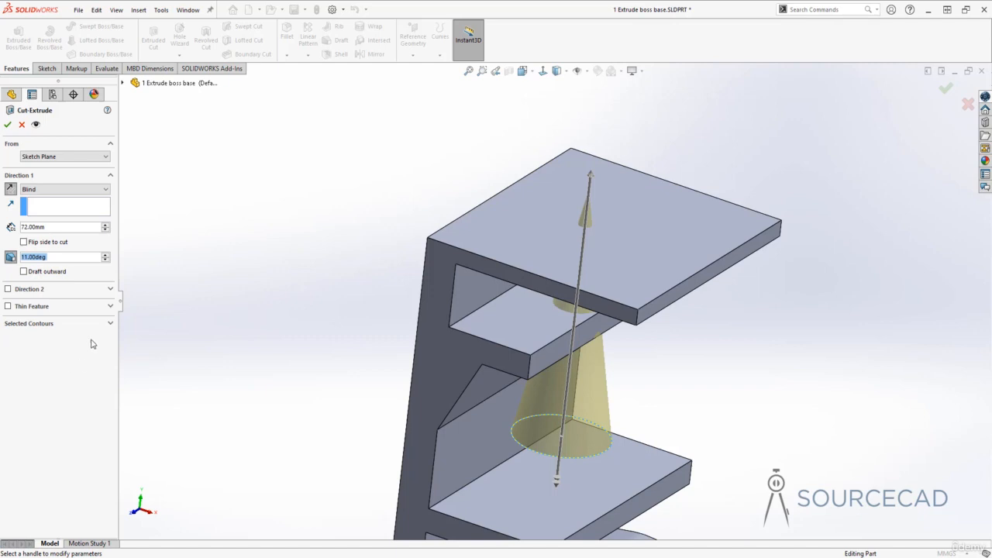
click(107, 260)
click(107, 260)
click(107, 261)
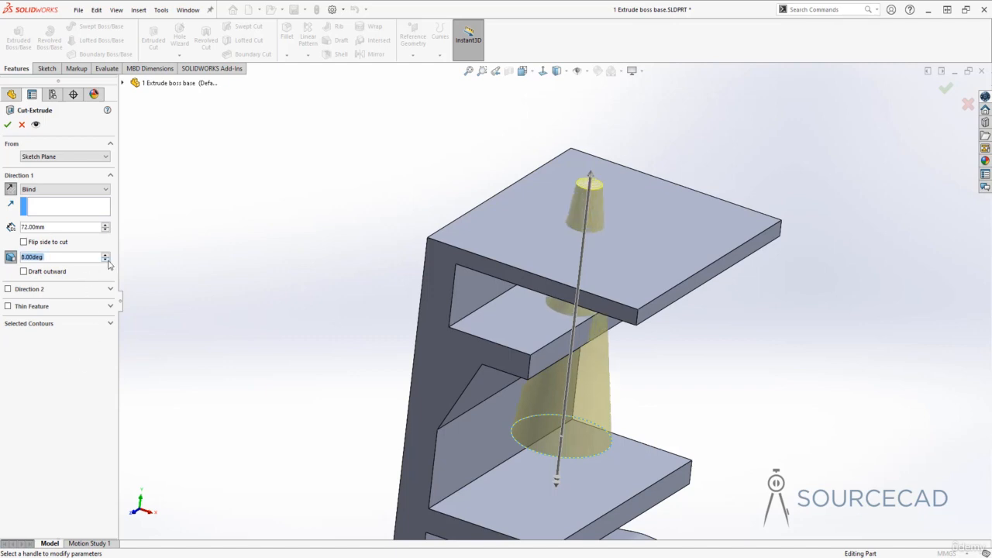
click(107, 261)
click(107, 261)
click(107, 261)
click(107, 261)
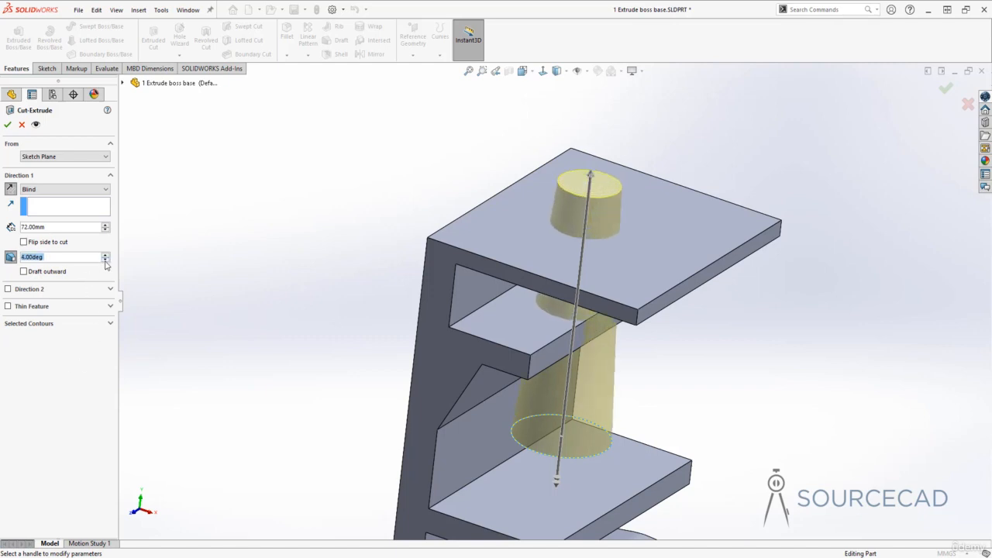
click(105, 254)
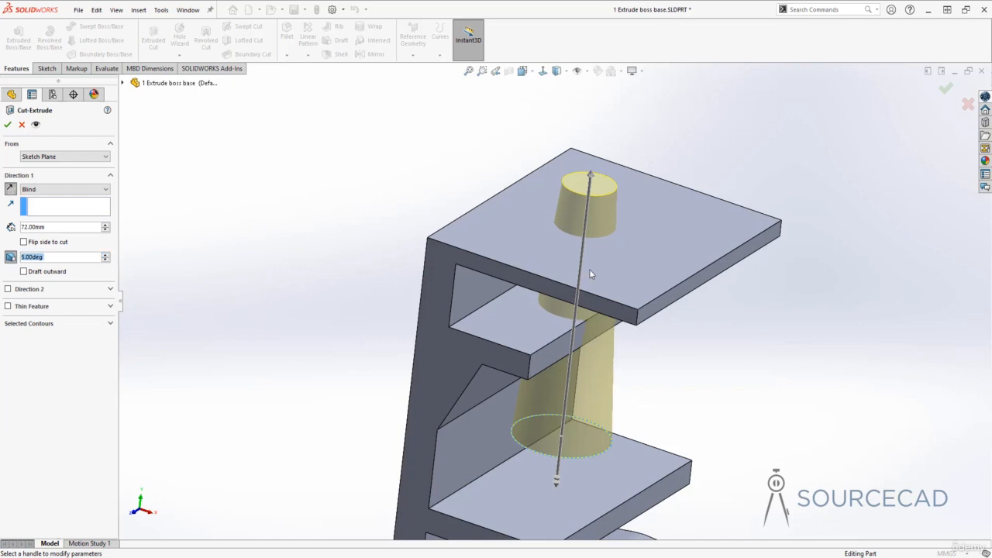
Enable the cut's second direction and extend it downward to a blind depth of 46 mm
click(8, 291)
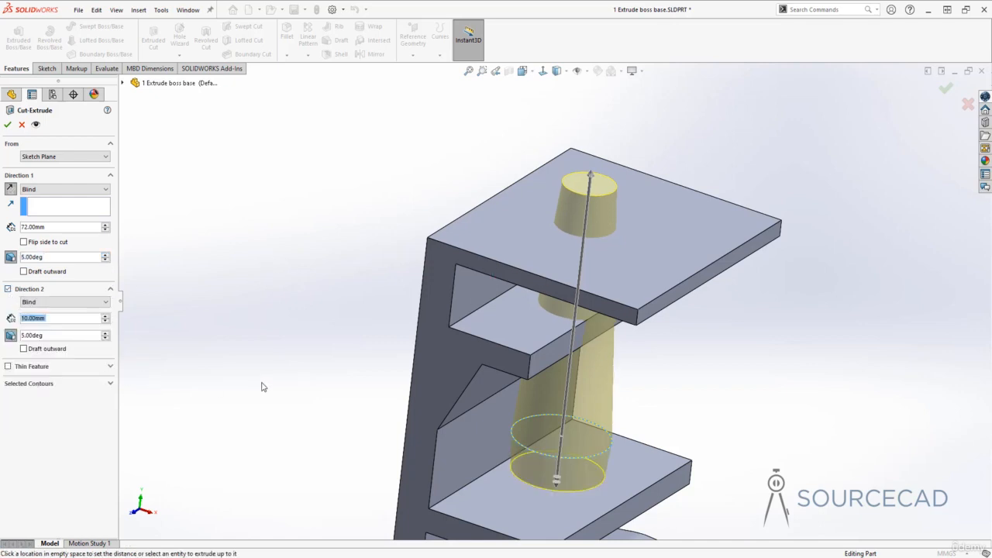
middle_drag(264, 387, 272, 383)
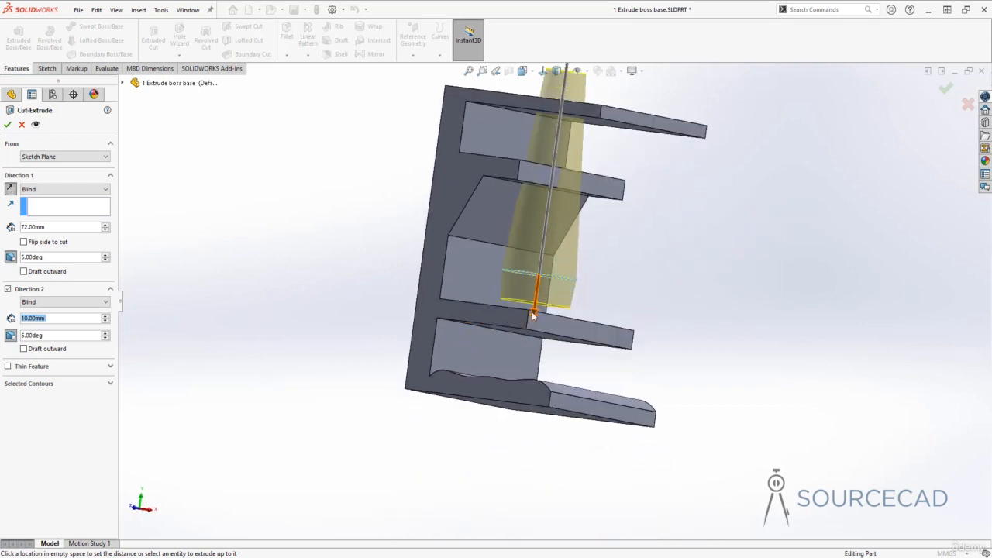
mouse_move(533, 314)
mouse_down()
mouse_move(522, 383)
mouse_move(529, 520)
mouse_move(521, 436)
mouse_up()
middle_drag(521, 437, 517, 485)
middle_drag(564, 378, 632, 318)
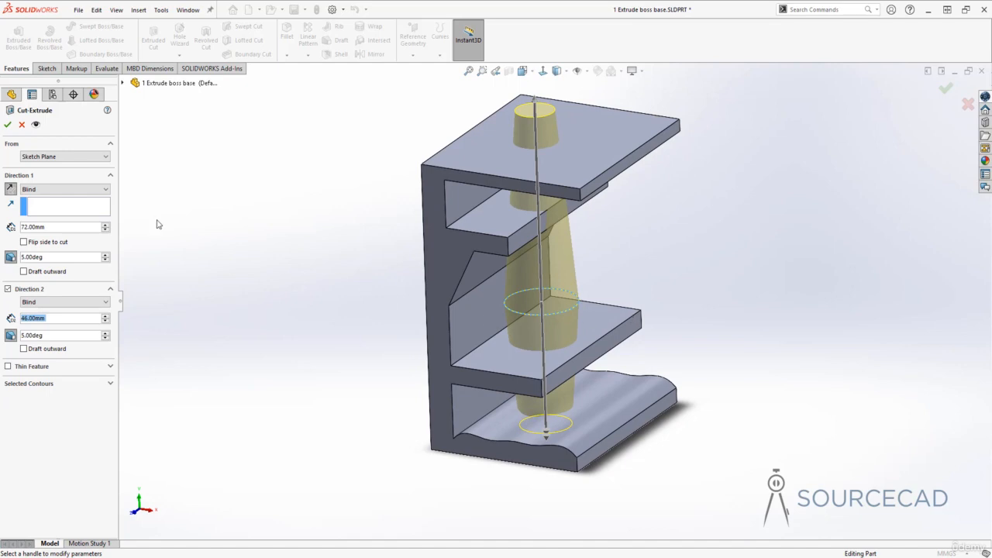
Set the first direction's end condition to Through All, and try the outward draft before reverting to inward
click(65, 193)
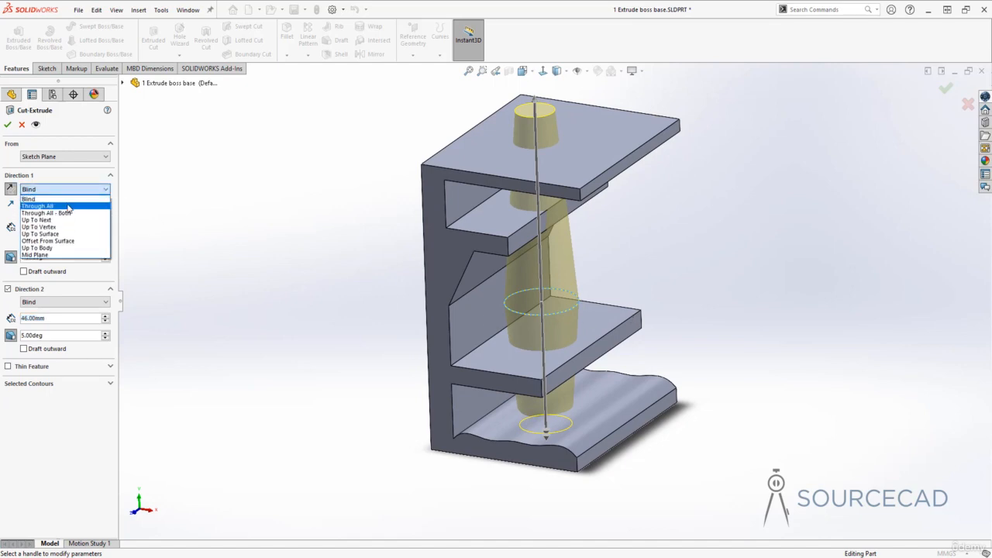
click(68, 207)
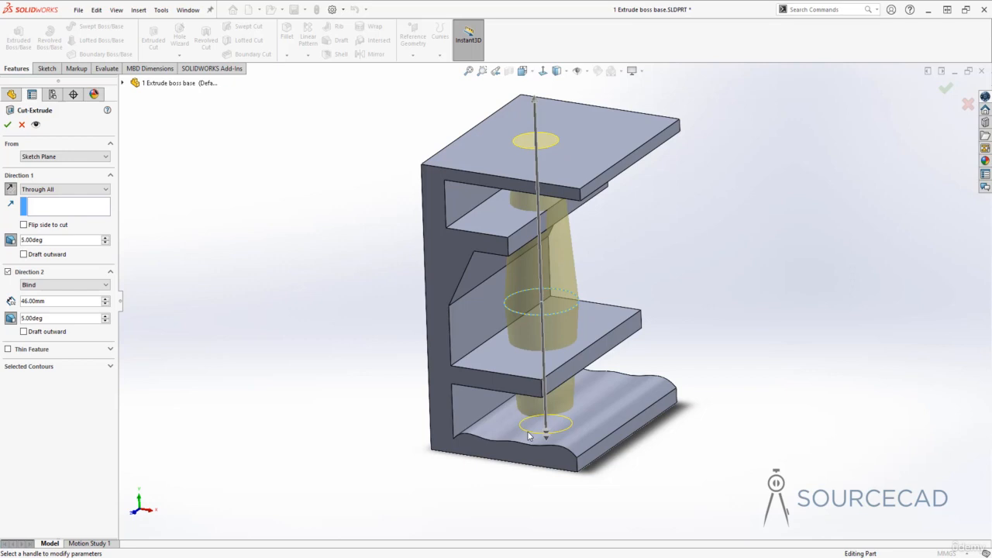
click(25, 254)
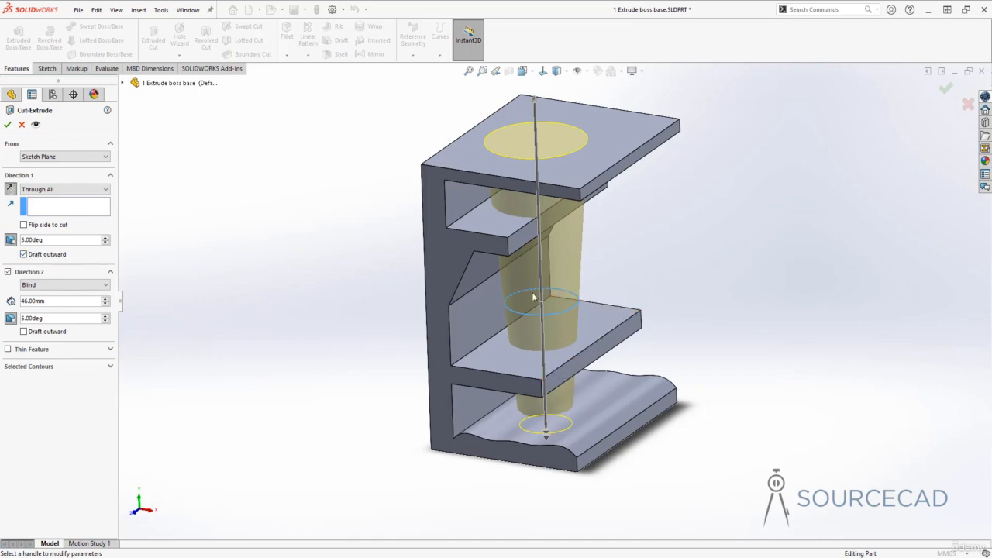
click(74, 254)
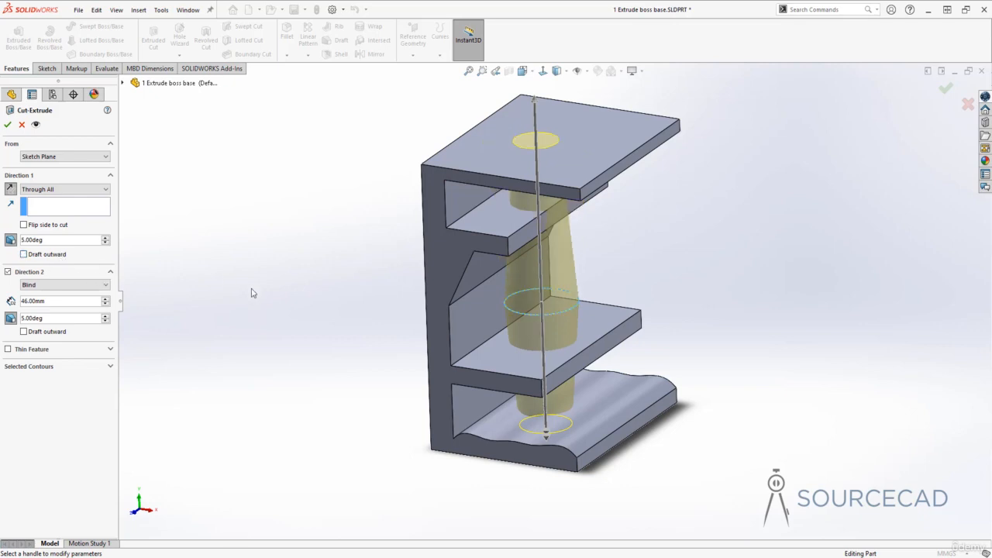
Try a 10 mm one-direction thin feature on the cut, preview it in detail, cancel the body selection and disable the thin feature
click(8, 349)
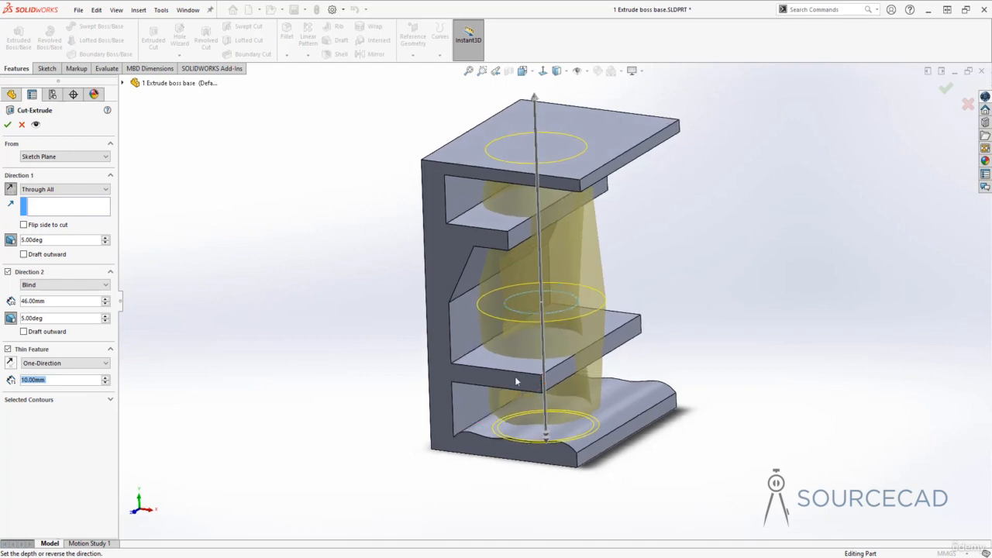
middle_drag(511, 185, 499, 160)
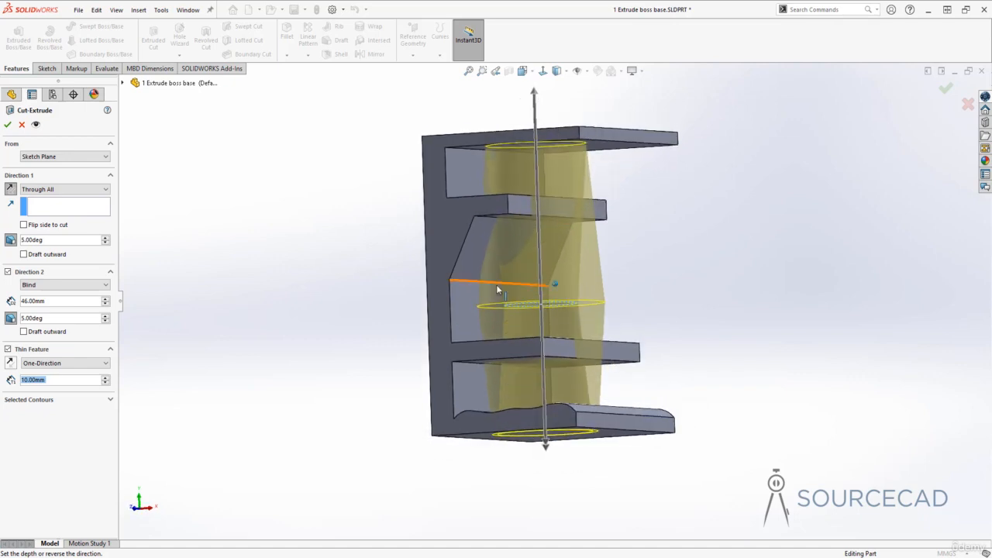
middle_drag(497, 286, 497, 307)
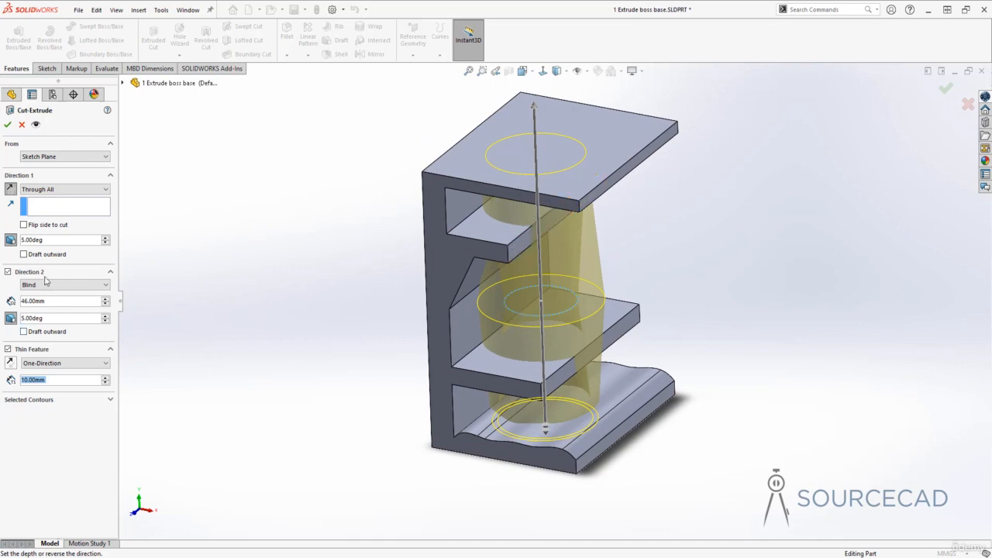
click(35, 124)
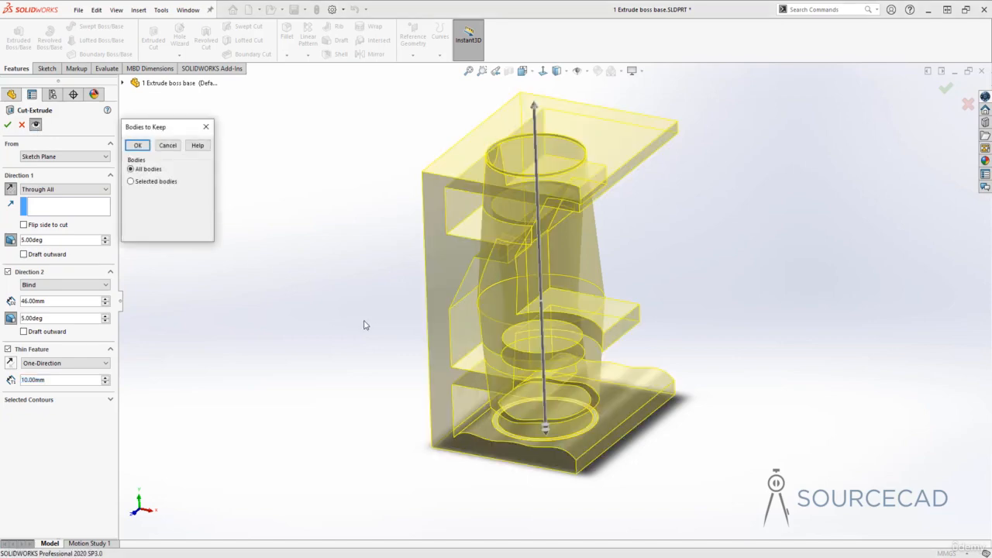
middle_drag(419, 333, 567, 310)
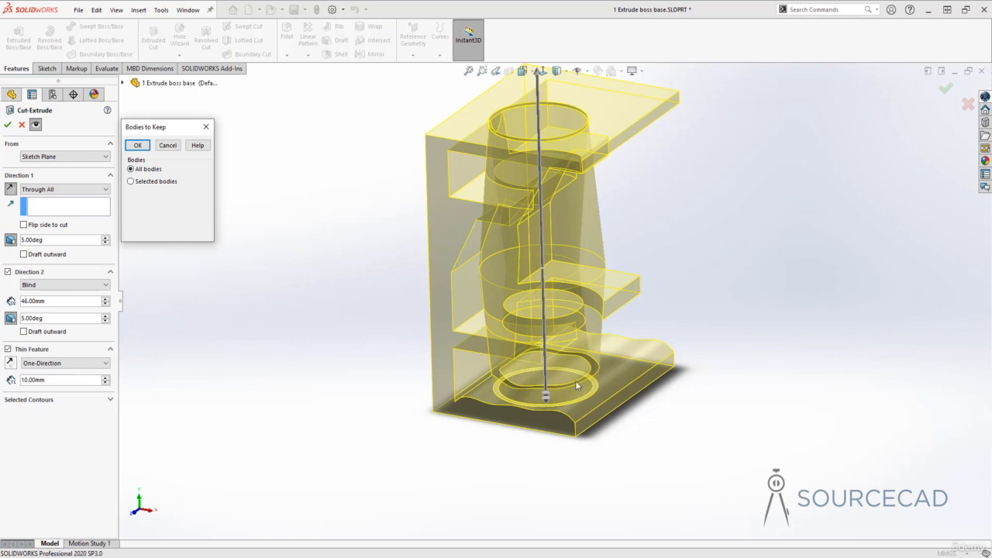
click(175, 148)
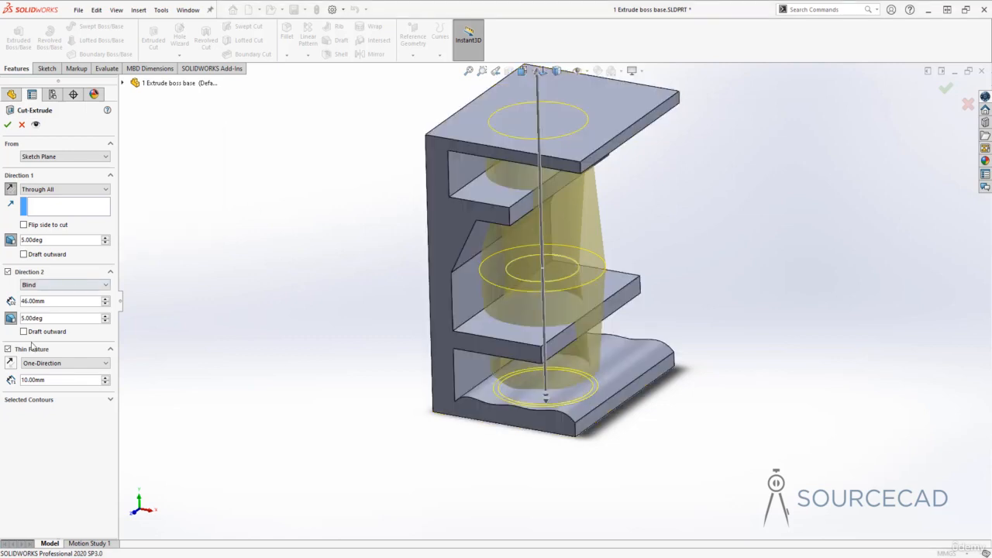
click(8, 349)
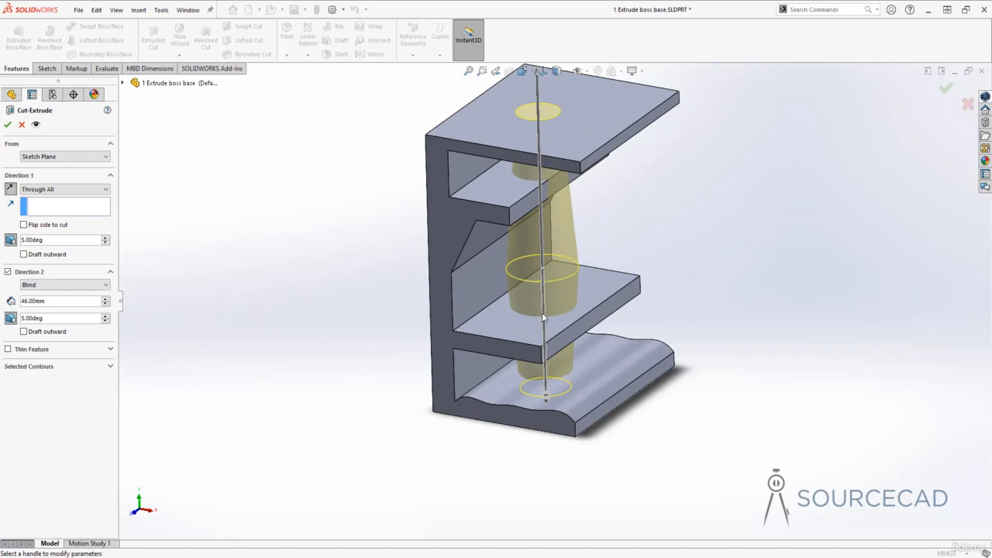
Create the two-direction drafted cut, inspect the holes in the shelves, and undo the cut
click(7, 124)
middle_drag(355, 350, 728, 363)
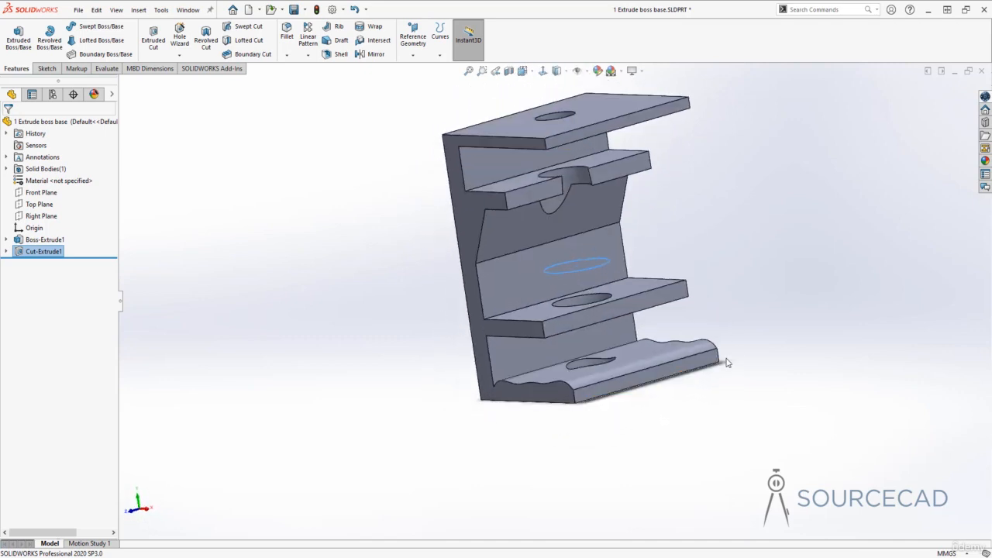
key(ctrl+z)
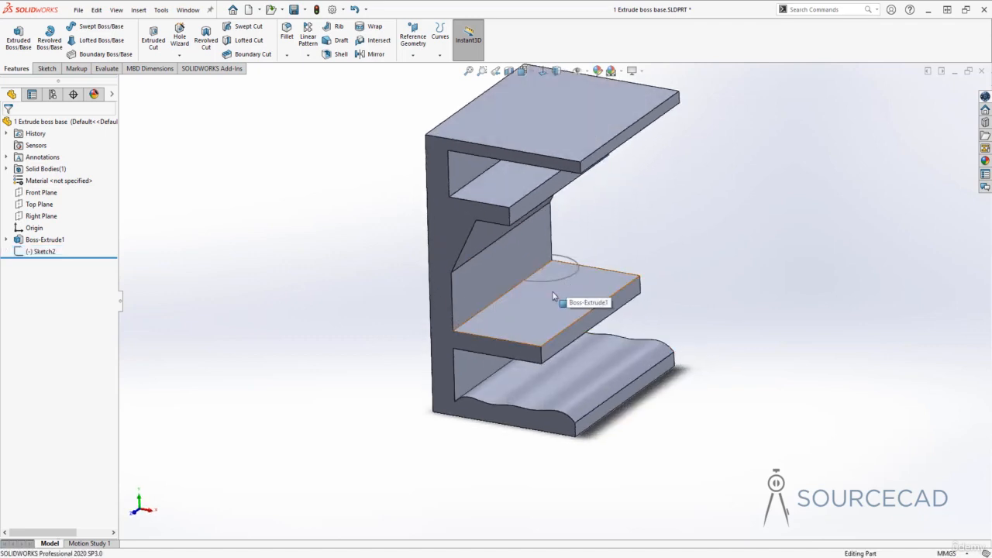
Start an Extruded Cut from the circle sketch with a one-direction thin feature, trying the upward direction before reverting to downward
click(154, 34)
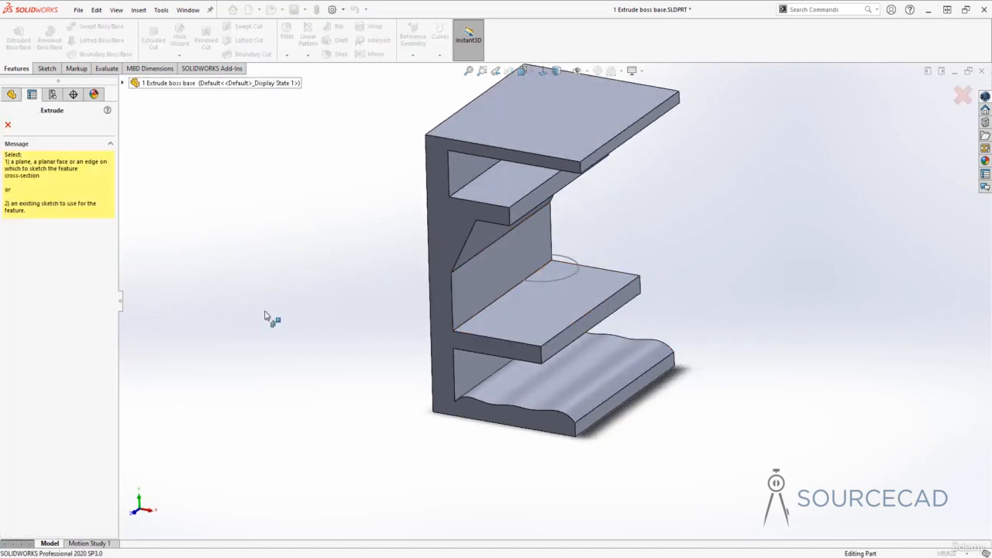
click(535, 285)
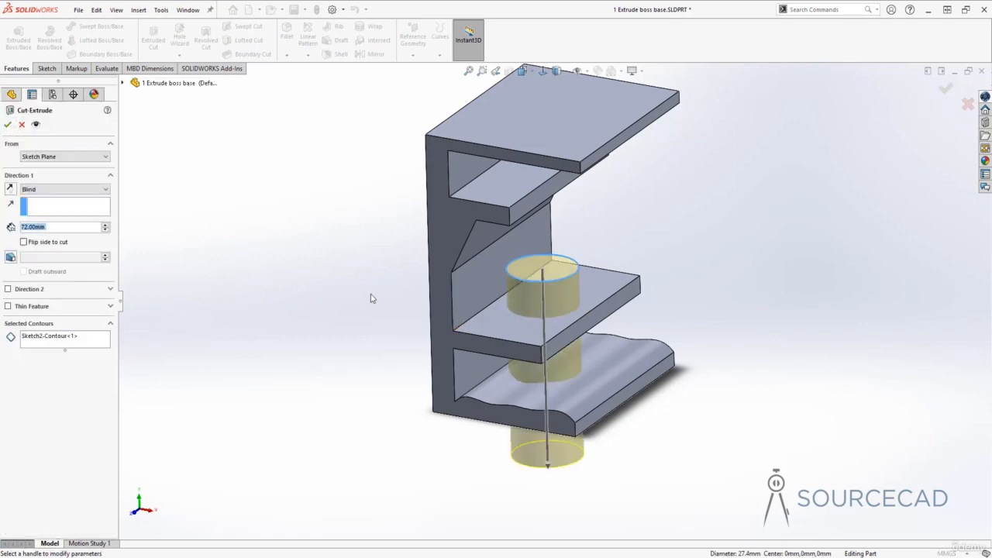
click(9, 307)
click(8, 307)
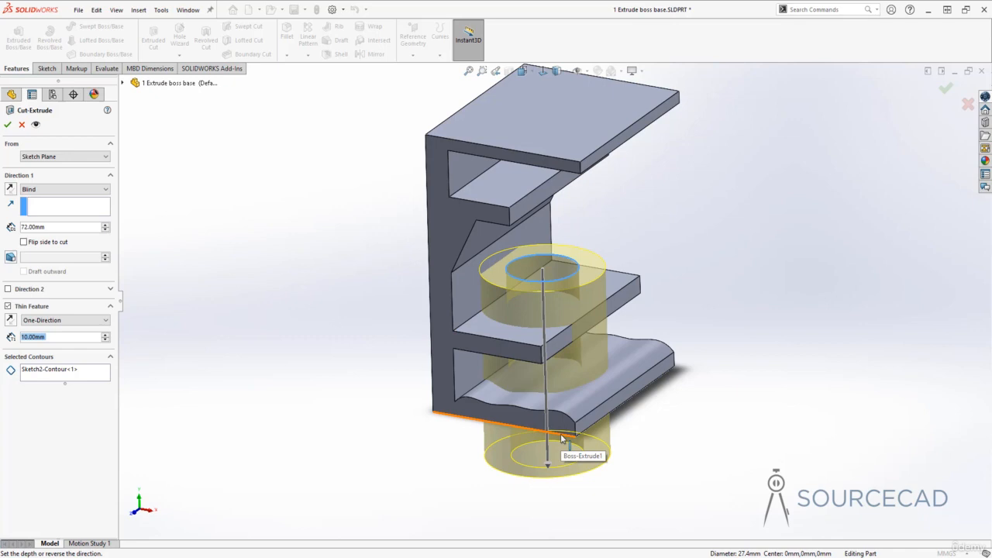
click(11, 191)
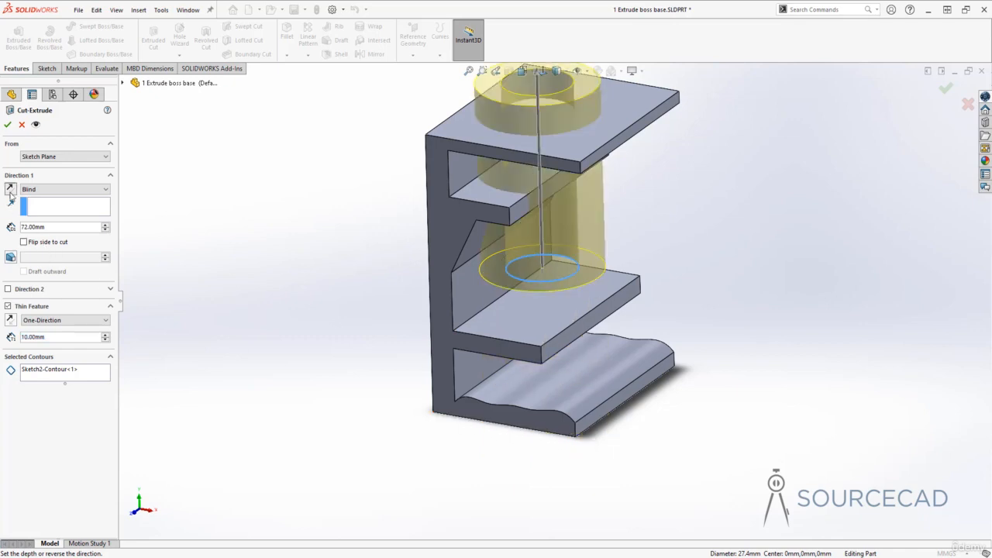
click(11, 190)
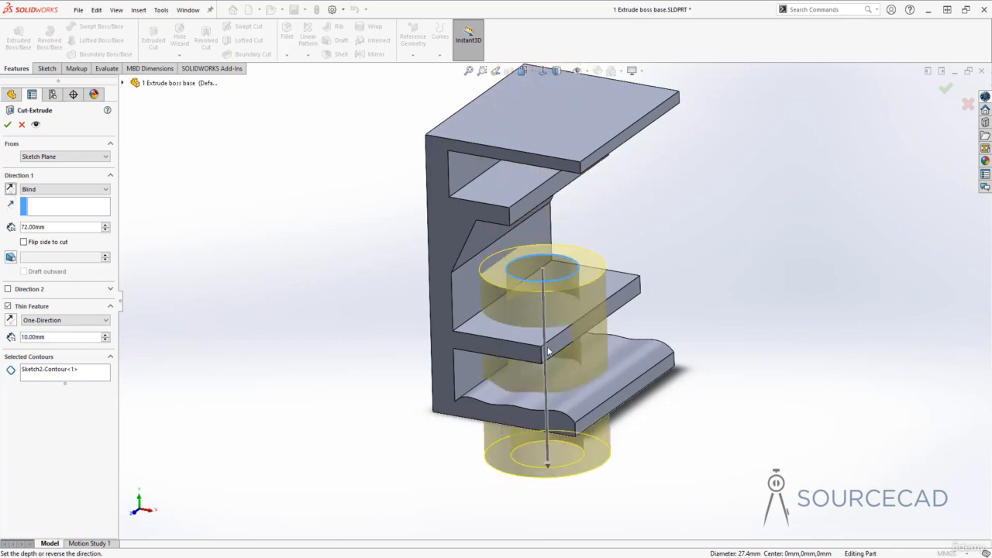
Set the cut's thin feature wall thickness to 5 mm
middle_drag(649, 385, 516, 290)
middle_drag(519, 284, 521, 282)
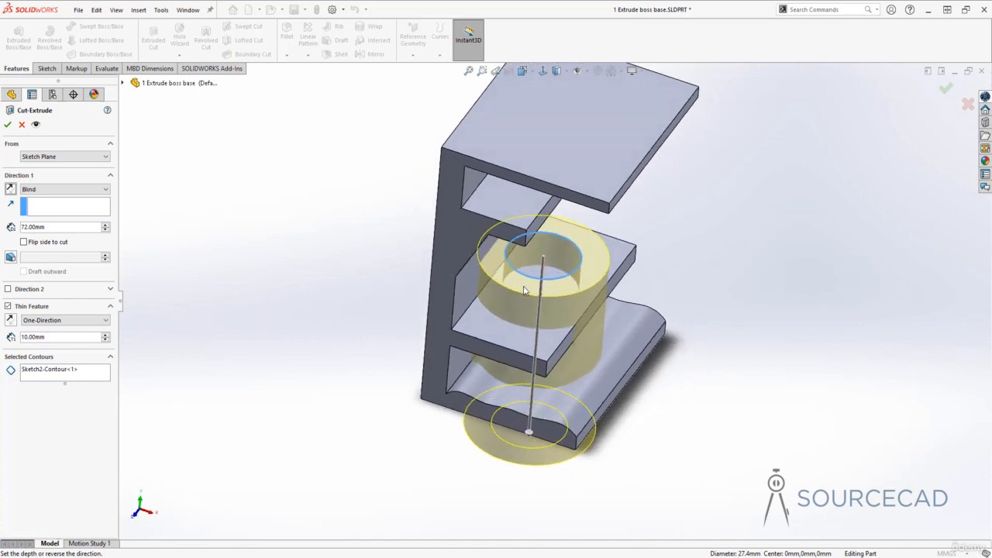
click(106, 342)
text(5)
key(Return)
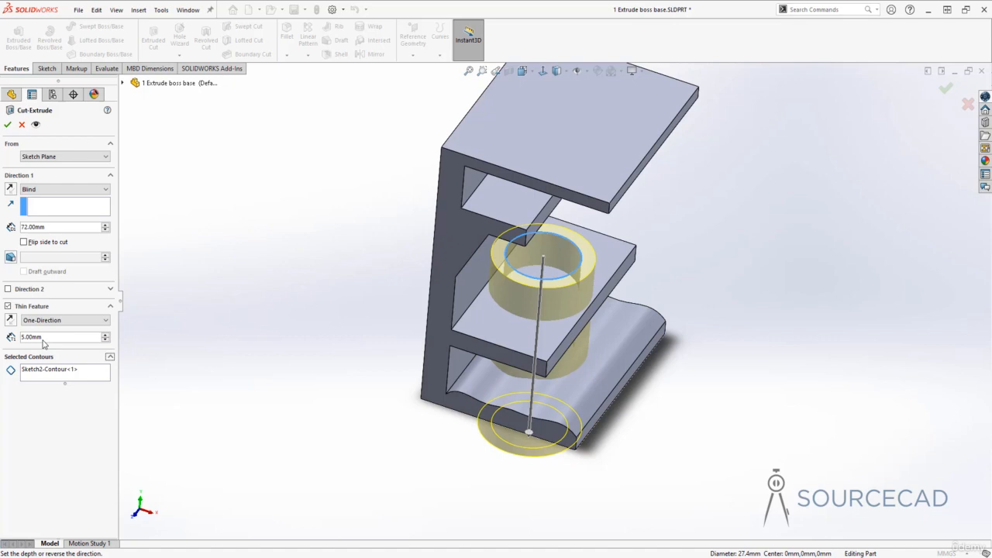
Set the thin cut's blind depth to 50 mm so it passes through the lowest shelf
middle_drag(510, 291, 608, 339)
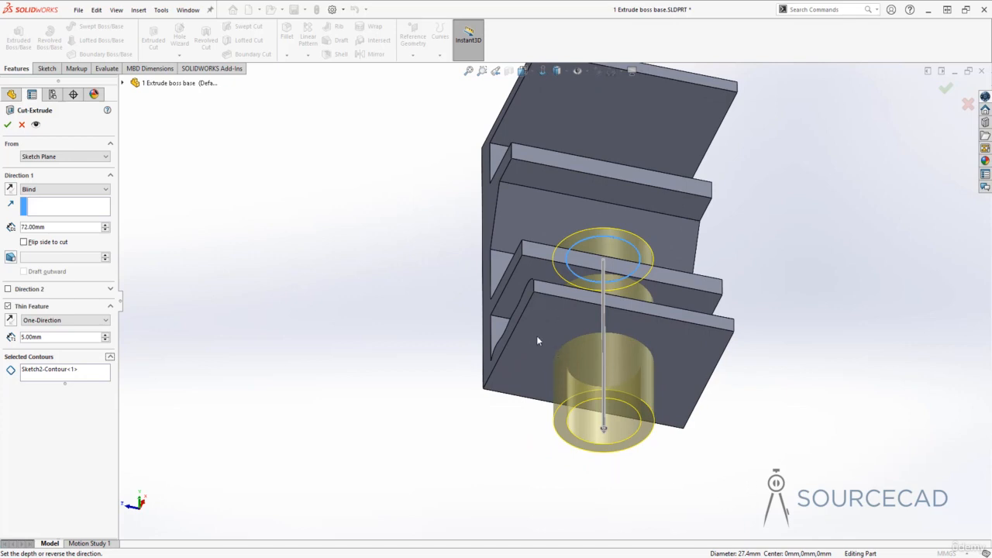
middle_drag(536, 339, 651, 448)
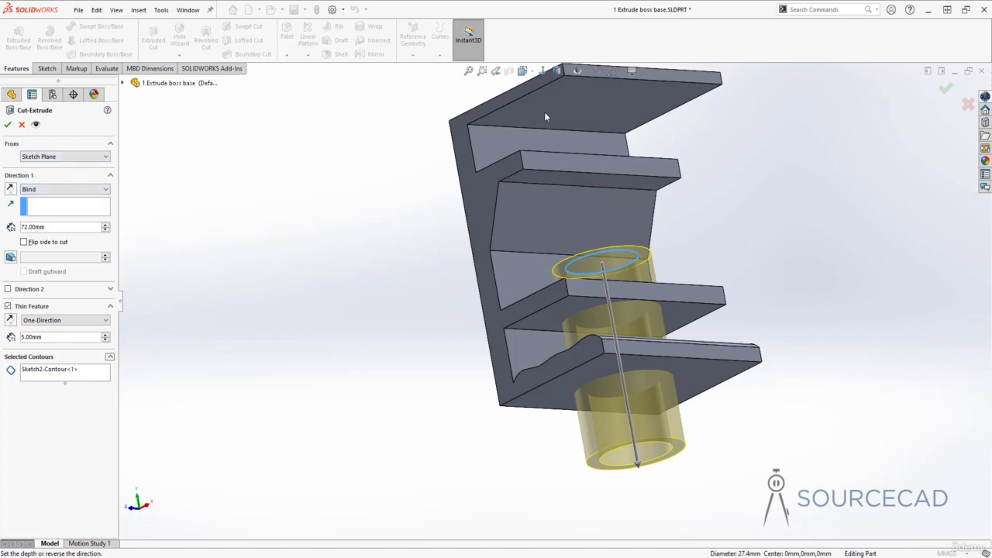
middle_drag(491, 284, 613, 396)
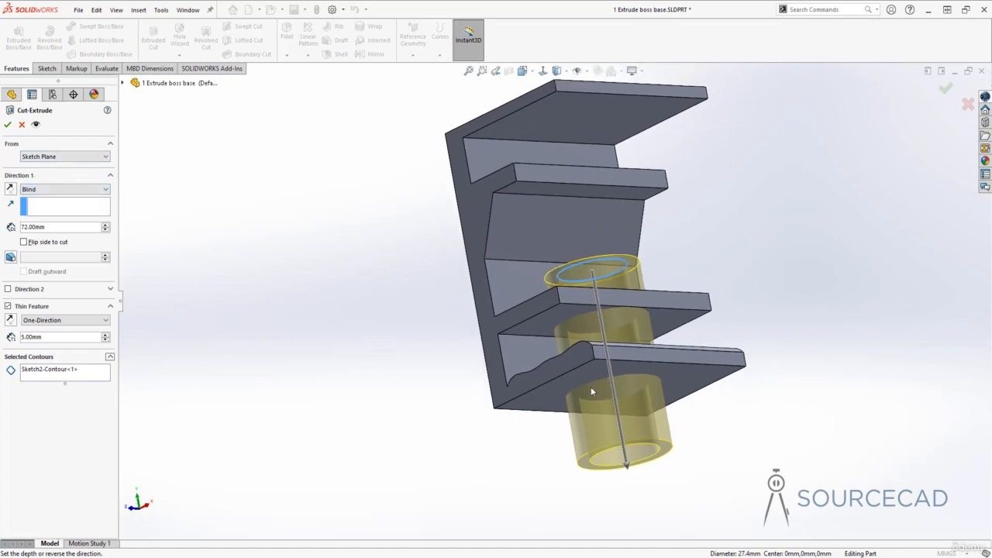
click(626, 463)
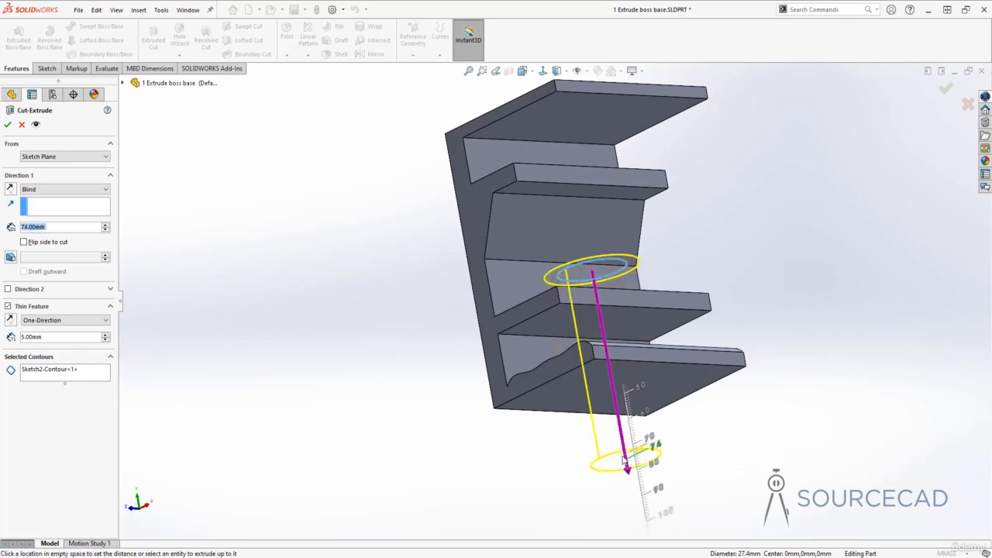
click(608, 388)
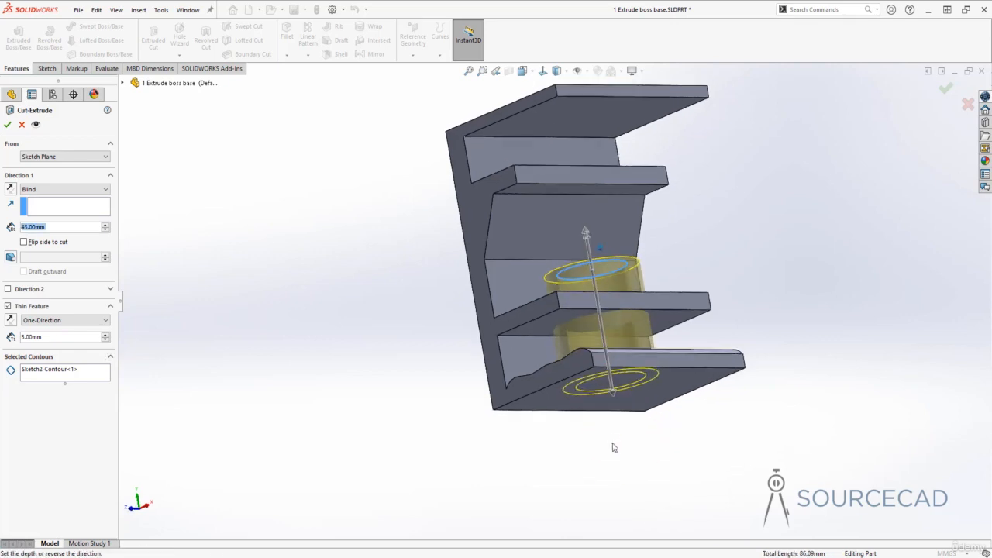
click(612, 395)
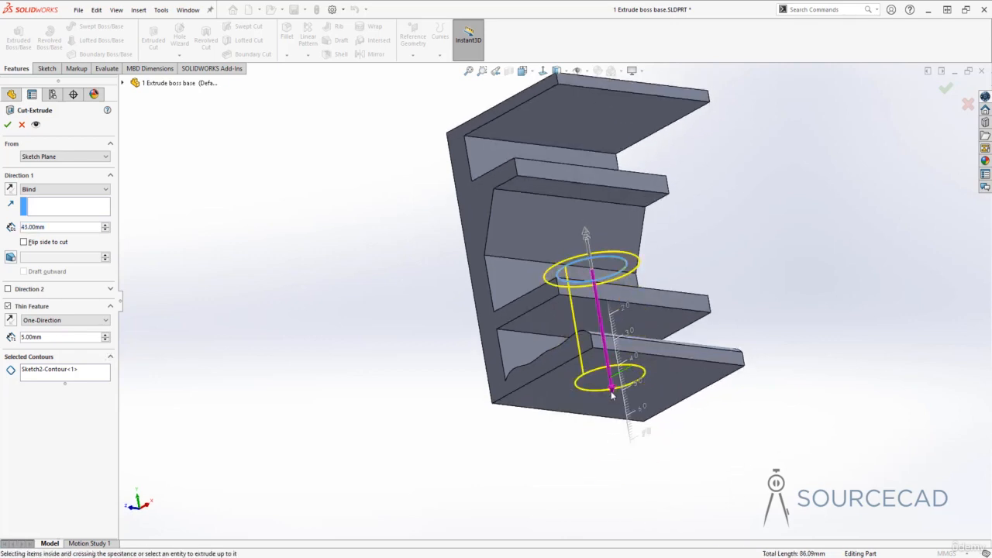
click(614, 403)
middle_drag(613, 404, 609, 461)
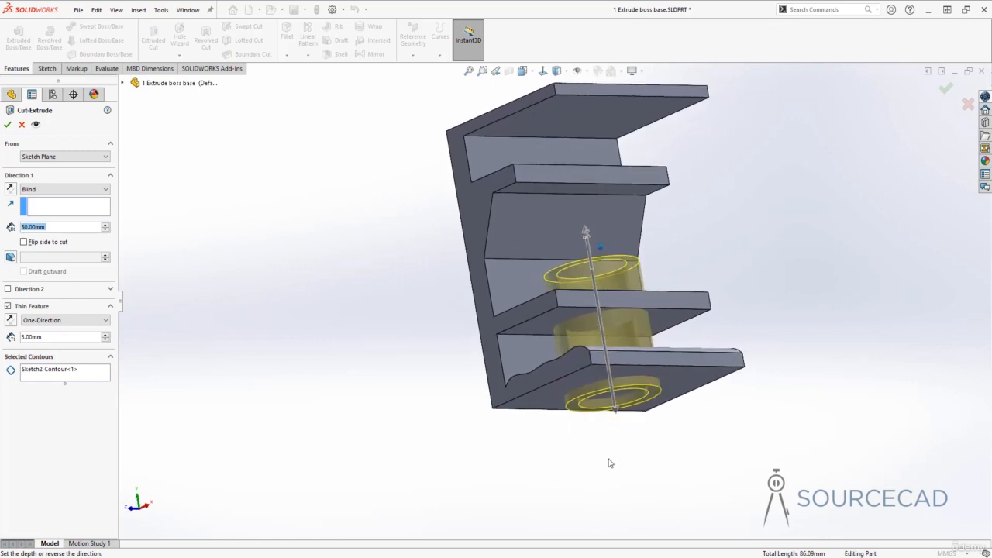
Create the thin cut, keeping all resulting bodies, and view the part from below
click(7, 124)
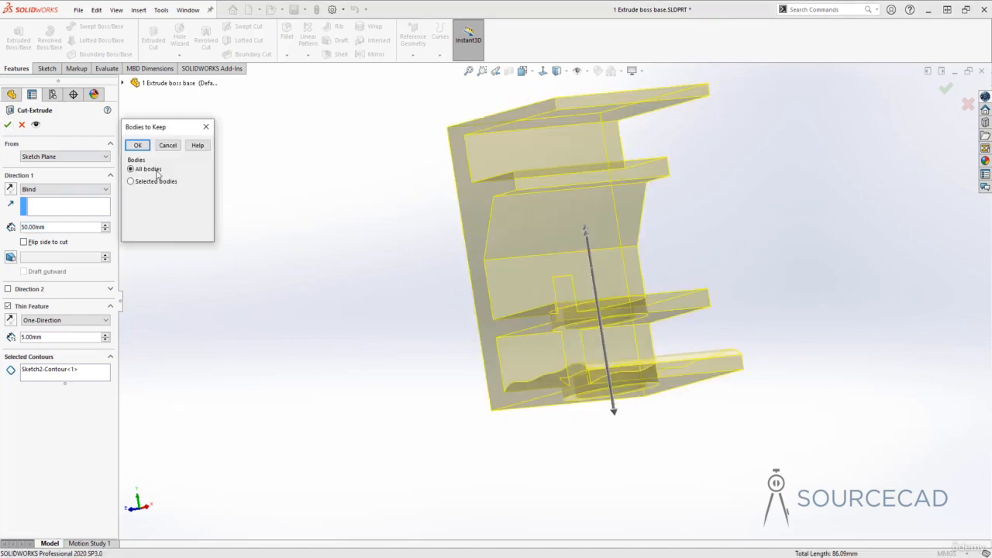
click(137, 145)
middle_drag(344, 341, 660, 363)
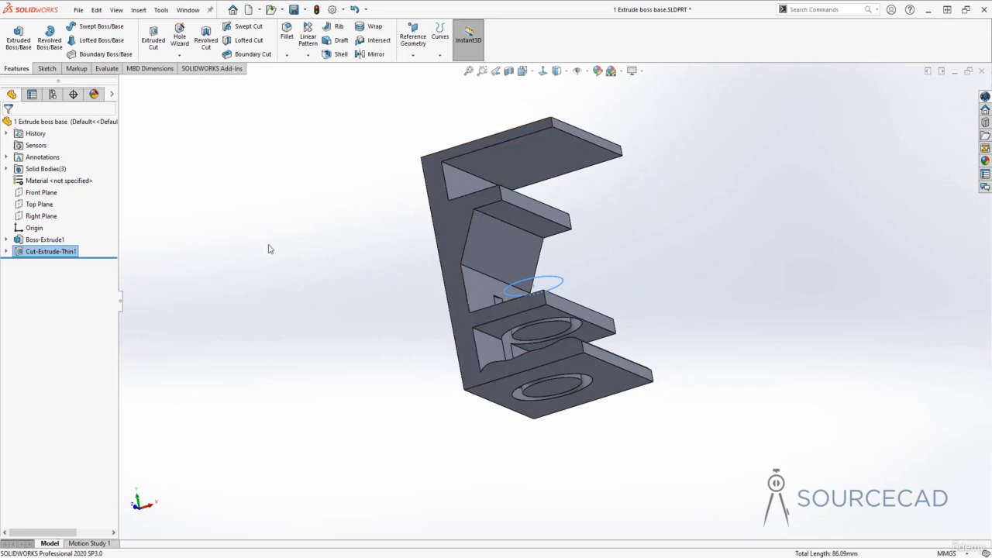
Edit the base extrusion's sketch, lowering the profile's bottom line to thicken the lowest shelf, and rebuild the part
click(45, 240)
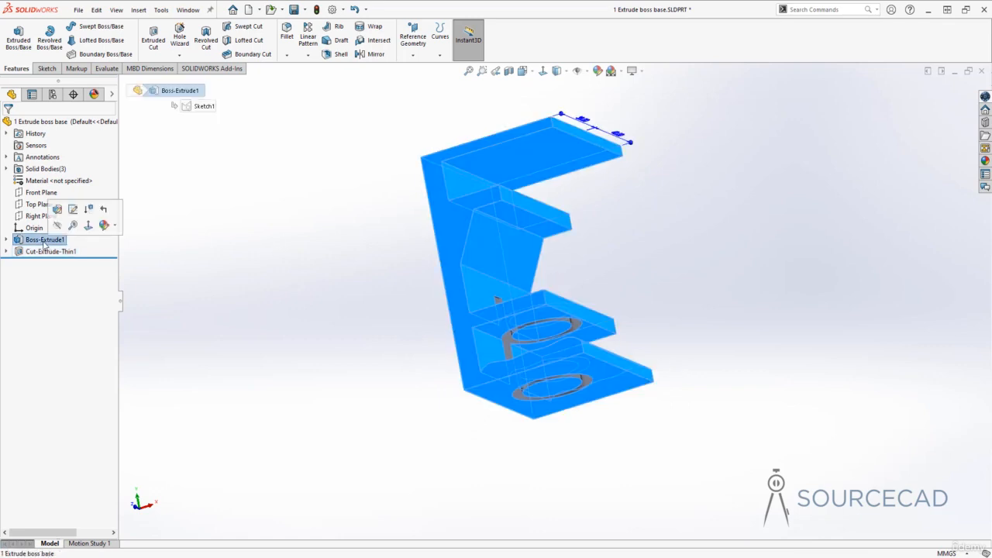
click(6, 240)
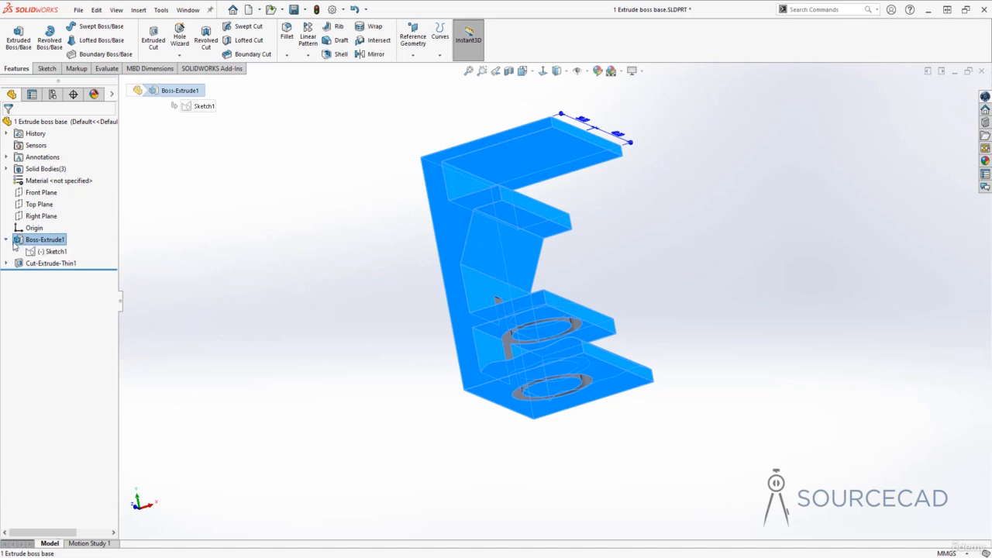
click(51, 252)
click(57, 226)
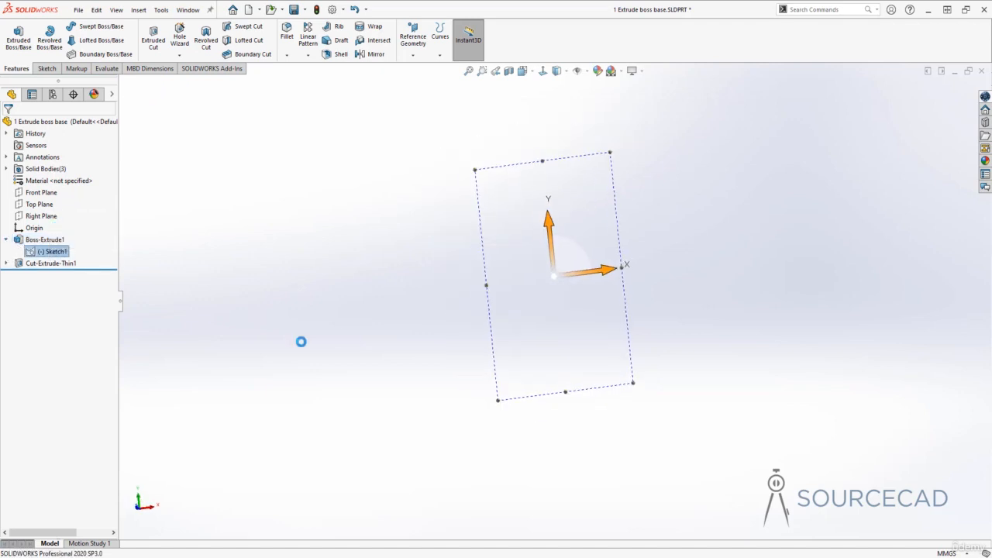
drag(549, 405, 546, 455)
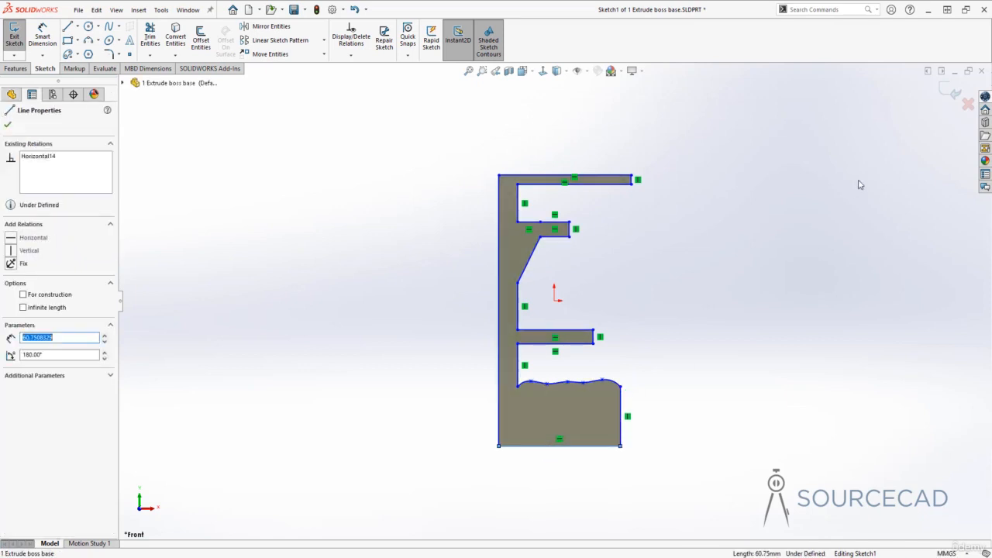
click(954, 92)
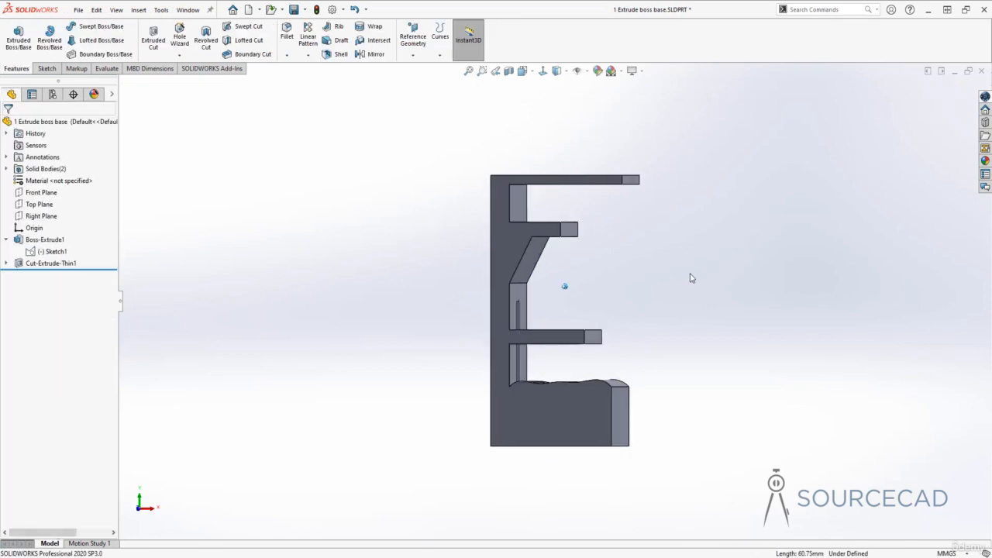
Inspect the blind ring cut in the thickened base and undo the sketch change
middle_drag(672, 311, 595, 327)
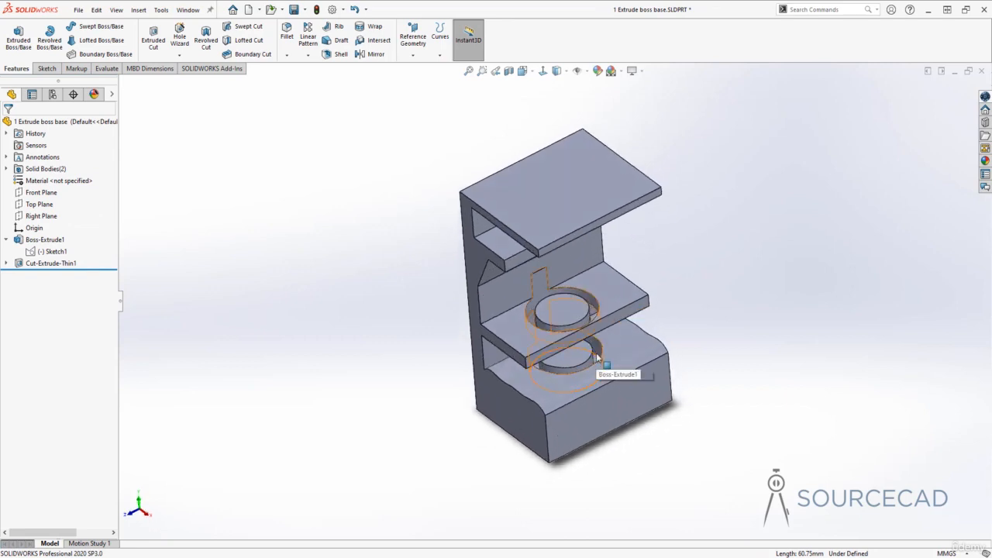
middle_drag(595, 362, 695, 349)
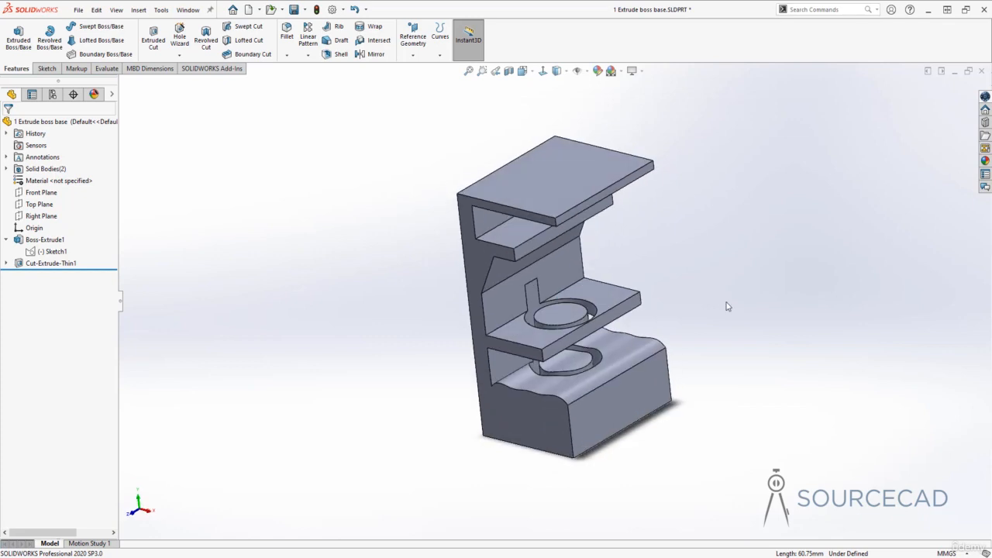
key(ctrl+z)
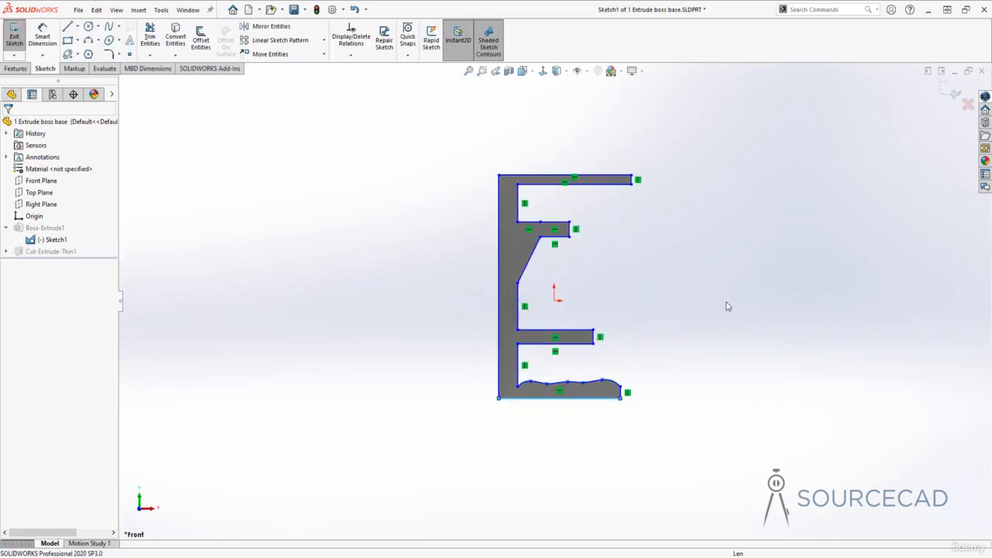
key(ctrl+z)
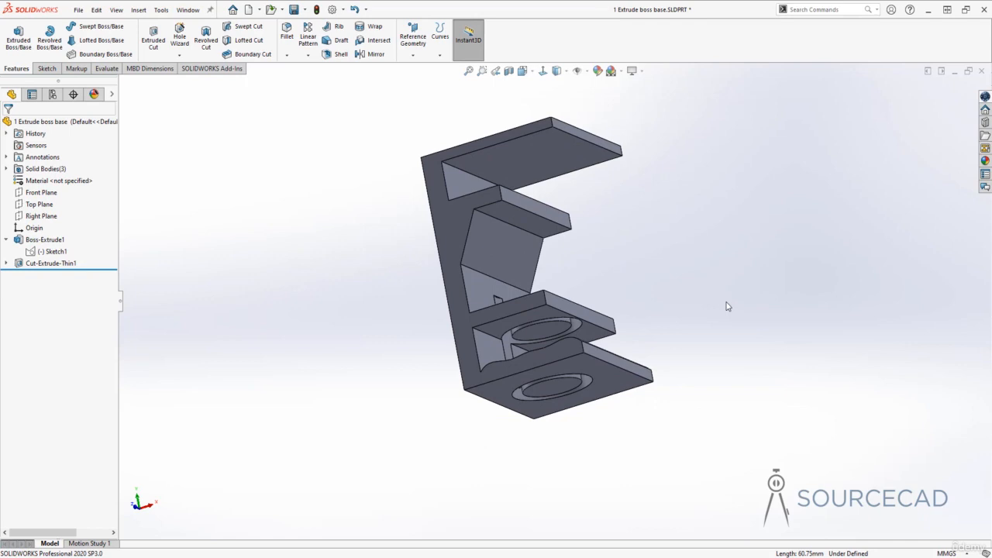
Change the existing thin cut's end condition to Through All, keep all bodies, and inspect the ring cuts
click(56, 264)
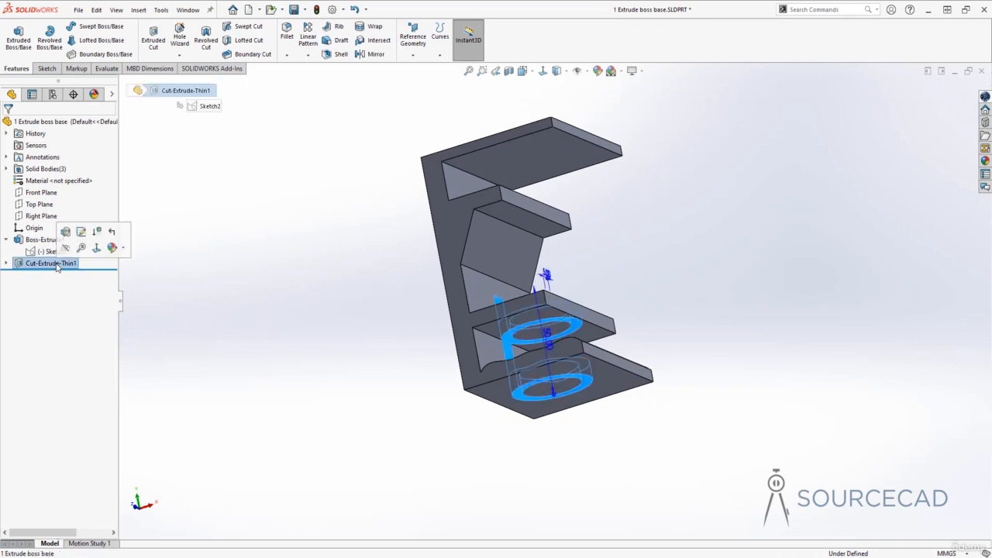
click(66, 233)
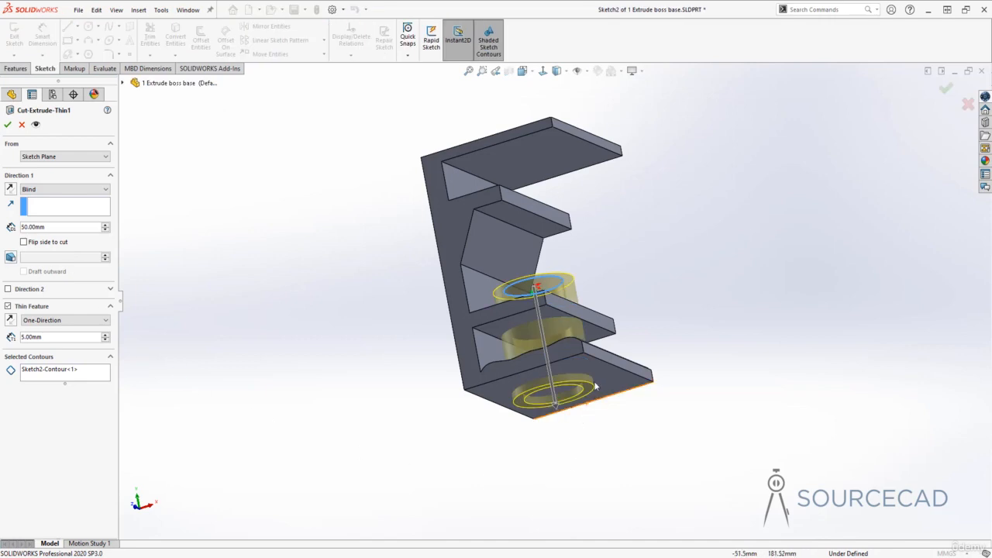
click(101, 190)
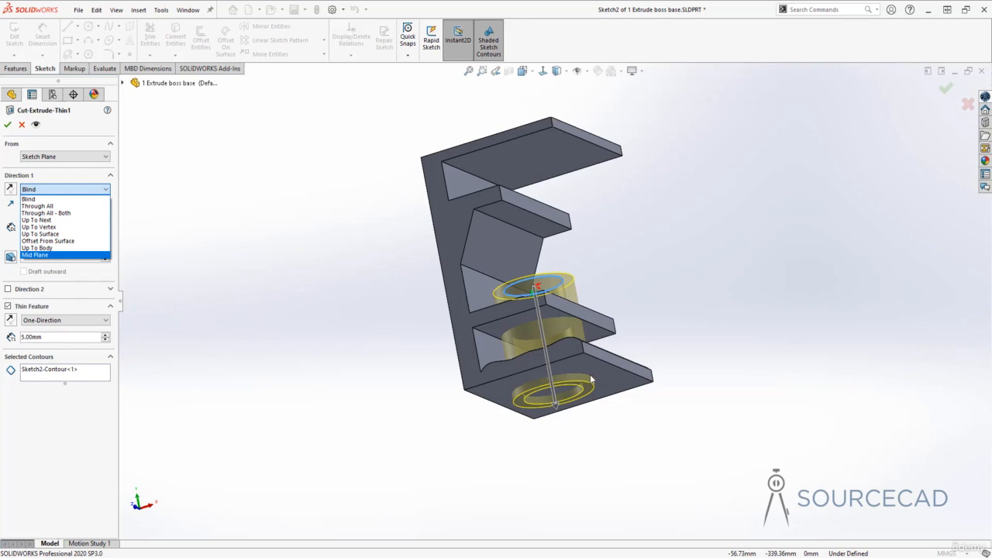
click(70, 206)
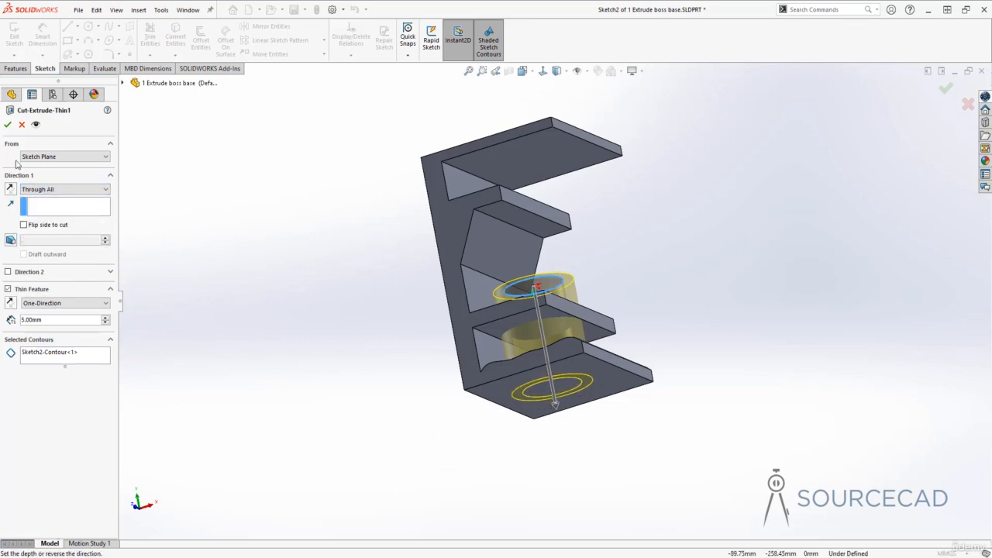
click(7, 124)
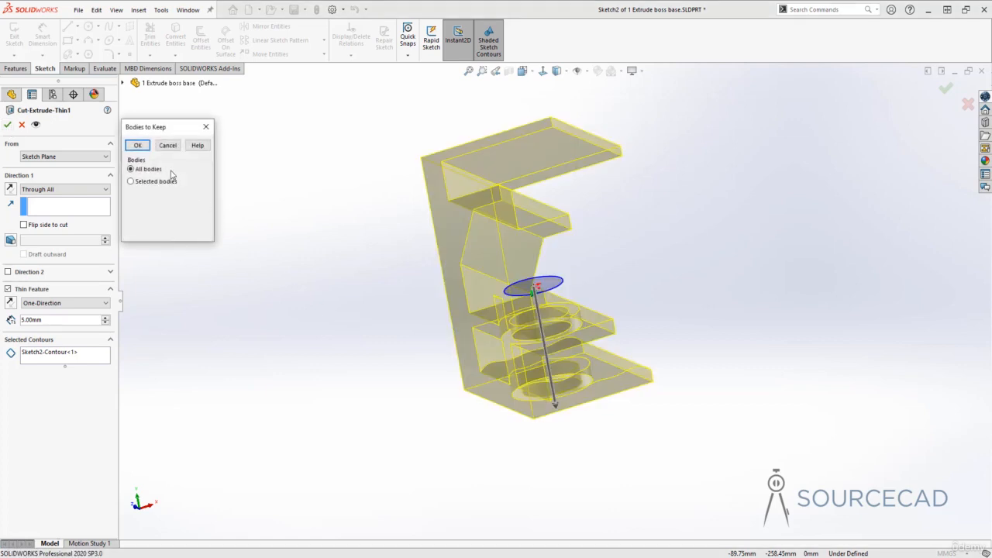
click(138, 145)
middle_drag(496, 325, 527, 171)
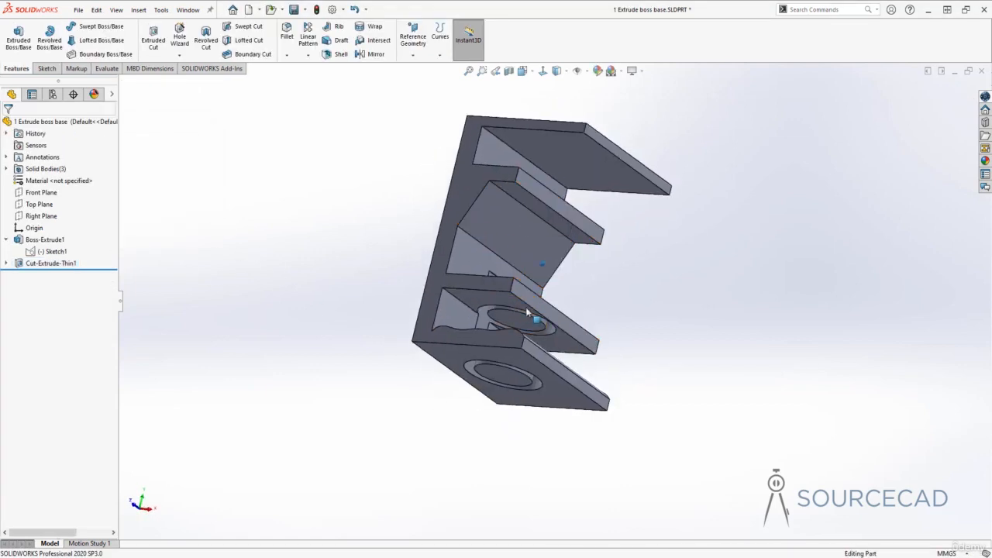
middle_drag(526, 313, 543, 341)
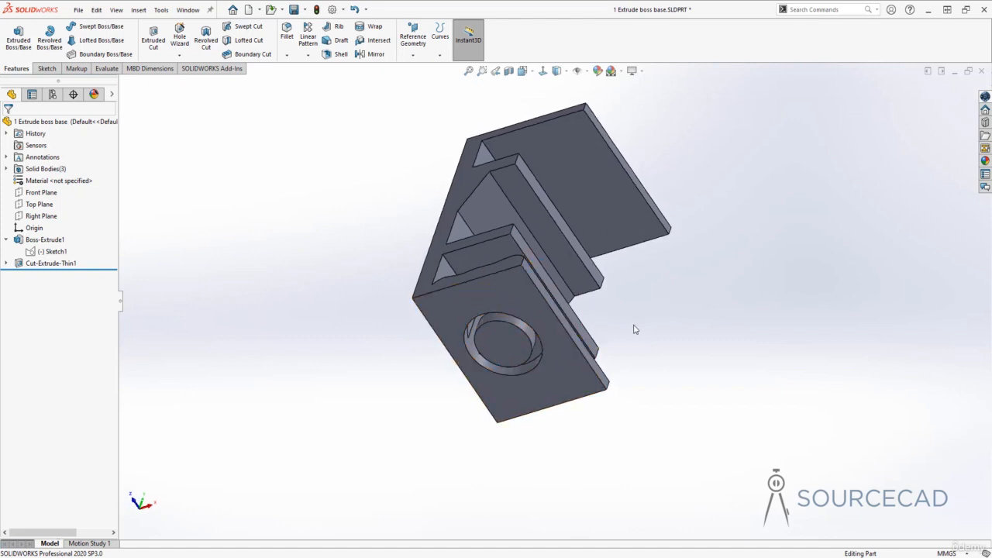
middle_drag(634, 329, 505, 296)
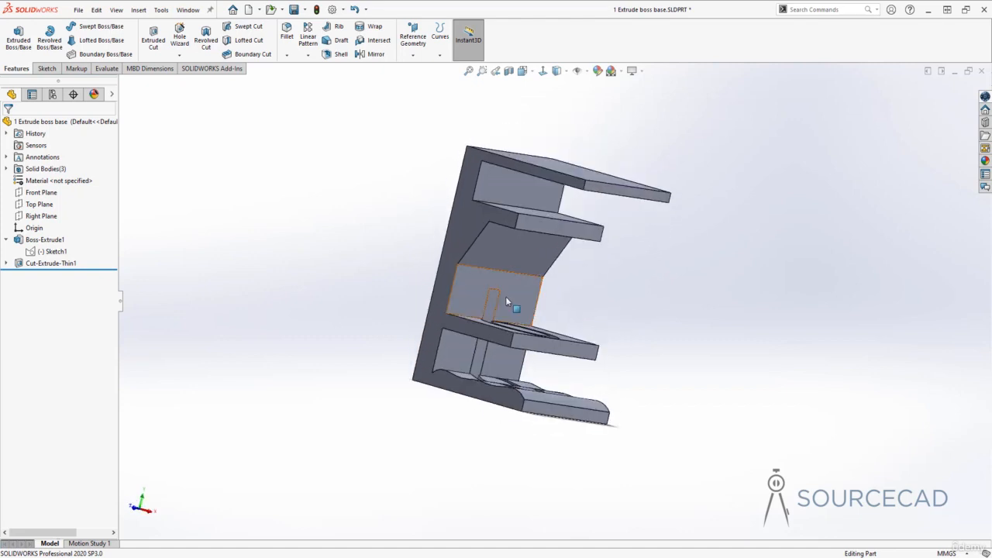
Lower the bottom line of the base extrusion's sketch again, rebuild, and check the Through All cut from below and in isometric view
click(52, 251)
click(62, 219)
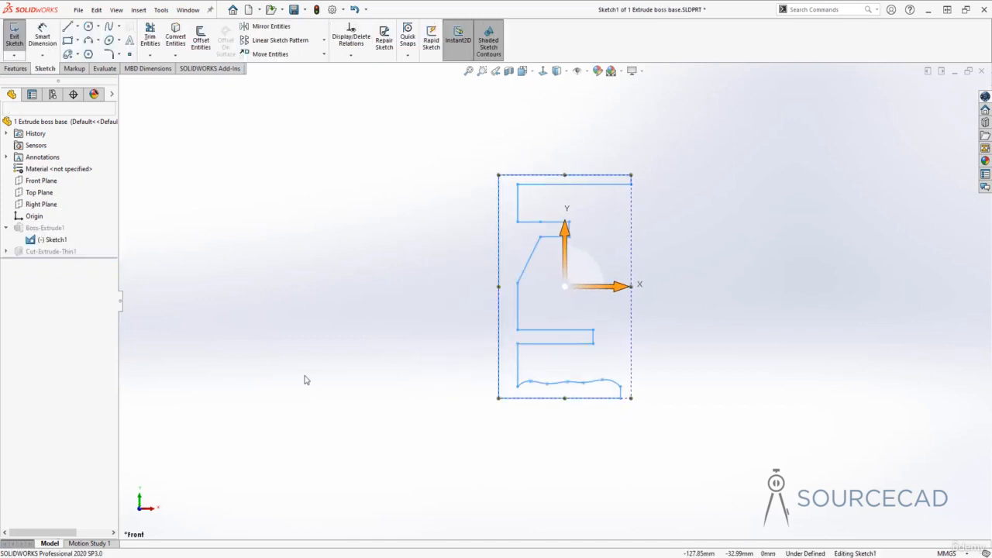
drag(574, 404, 574, 459)
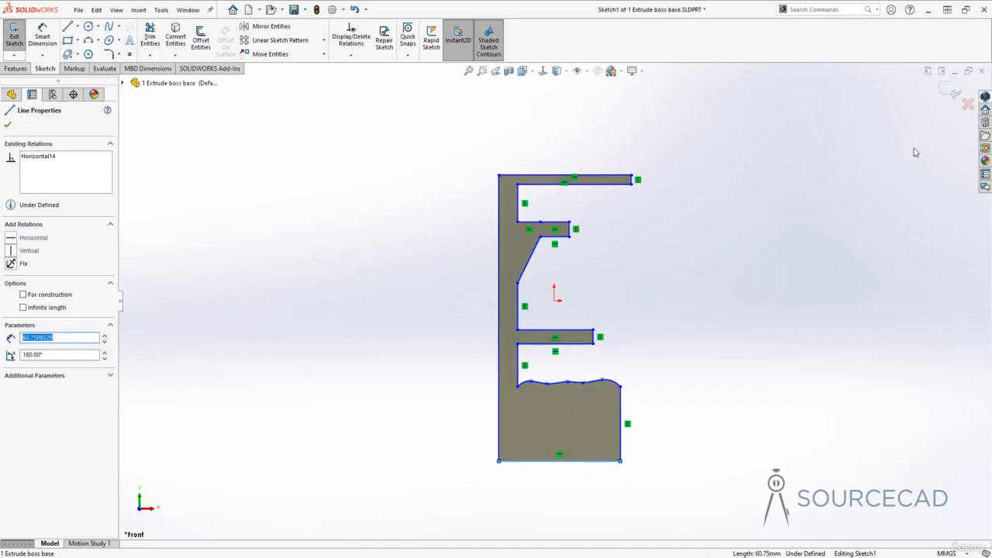
click(949, 90)
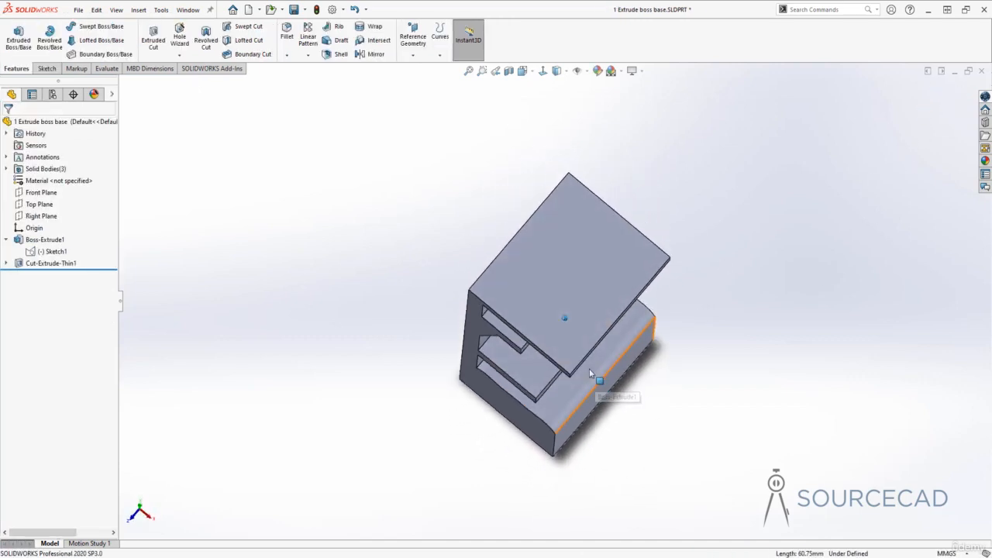
middle_drag(589, 369, 572, 335)
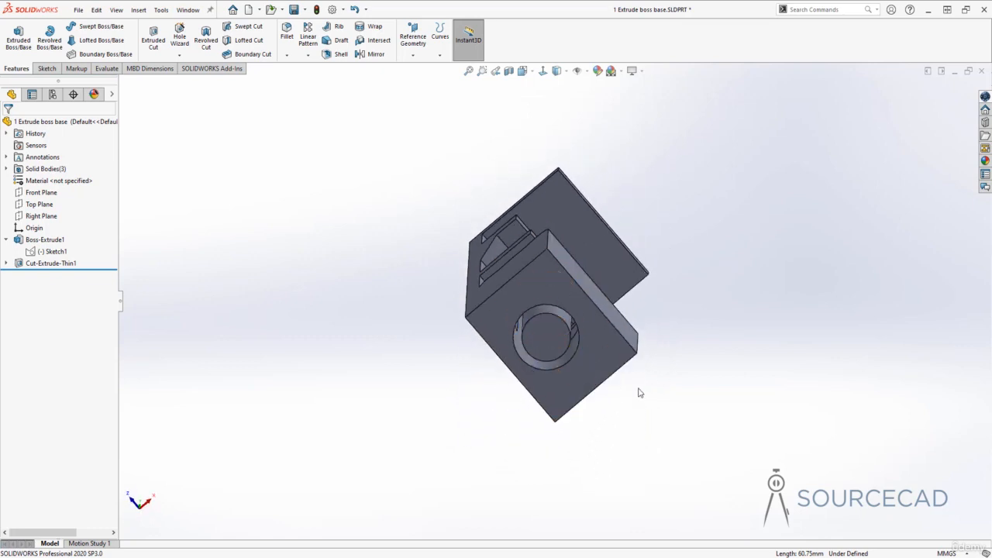
key(ctrl+7)
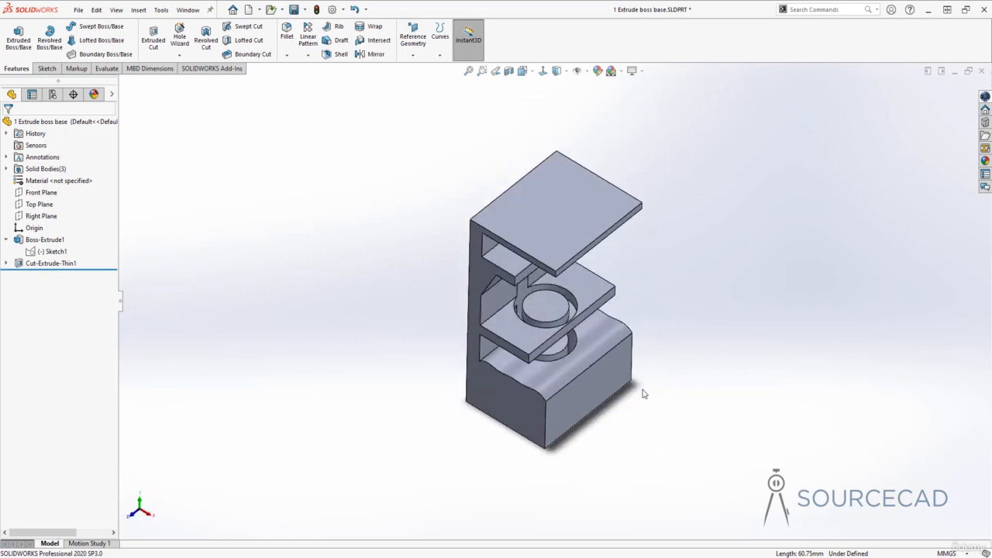